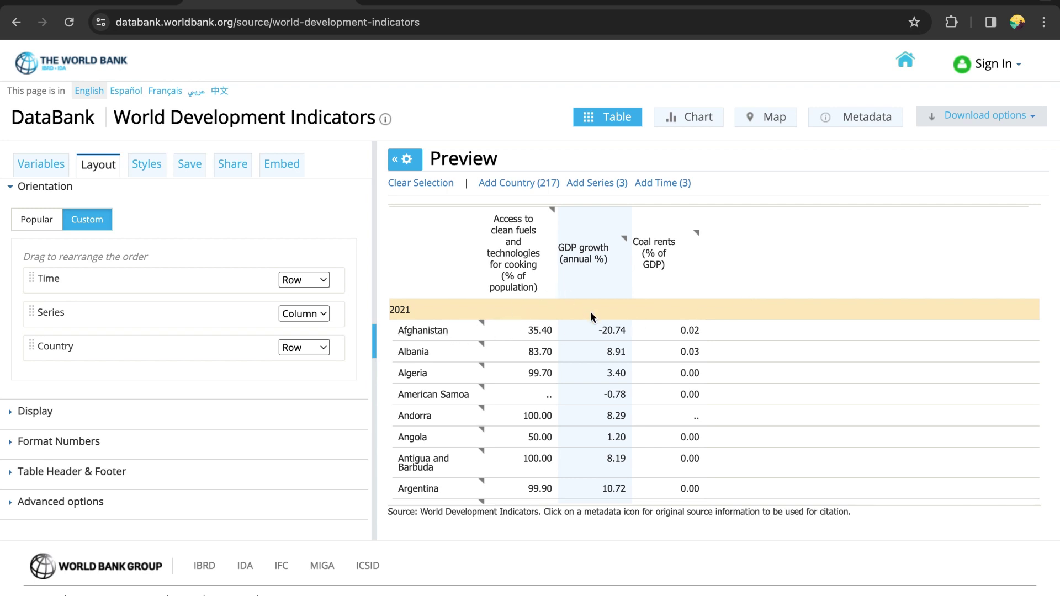
Google 'world bank data' in a new tab and open the World Bank Open Data site
{"action": "scroll", "coordinate": [578, 358], "scroll_direction": "down", "scroll_amount": 15}
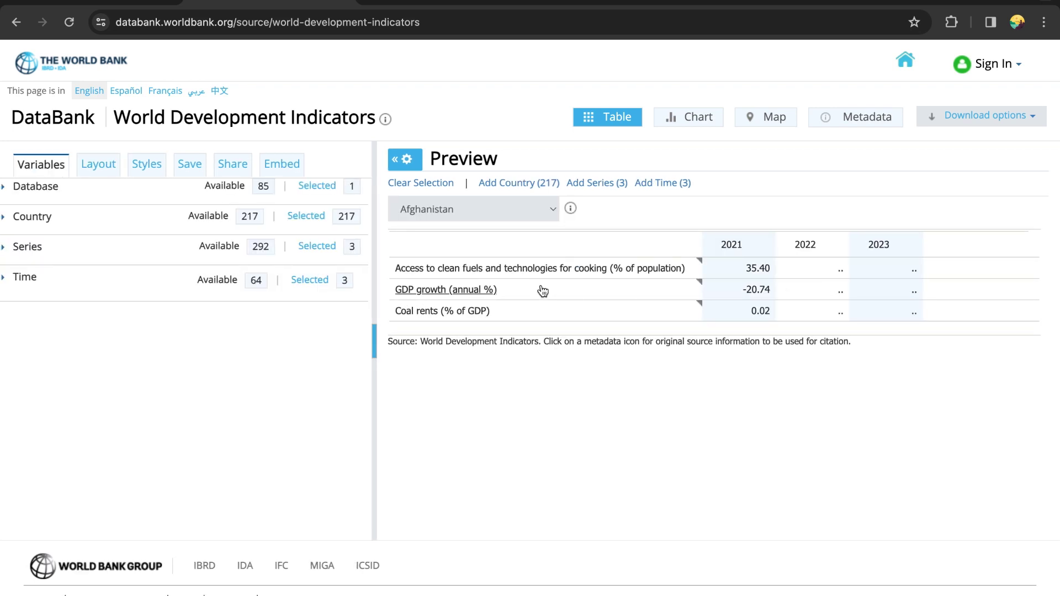
{"action": "key", "text": "ctrl+t"}
{"action": "type", "text": "world"}
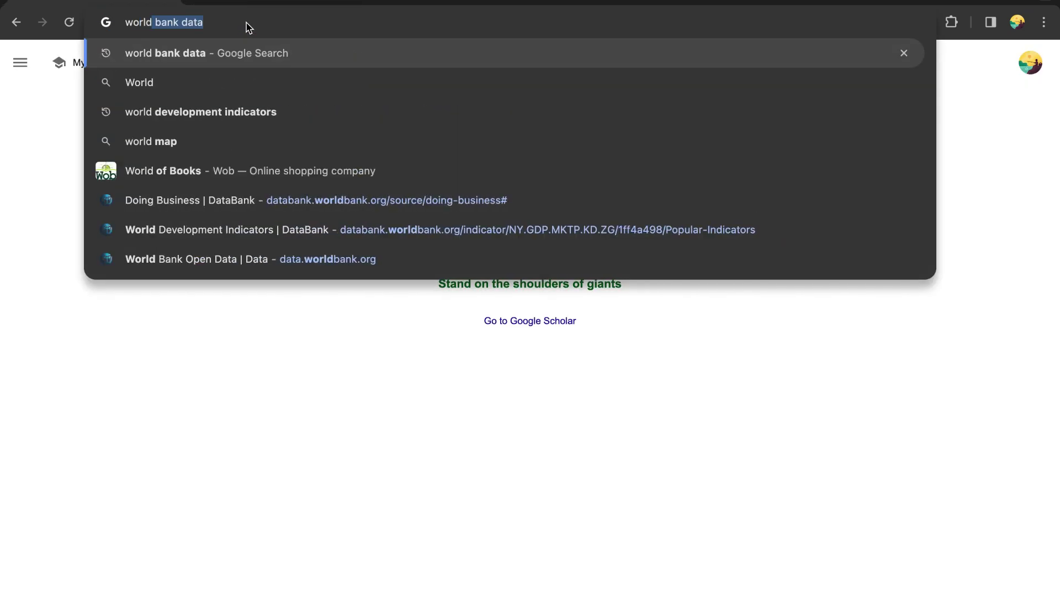
{"action": "key", "text": "Return"}
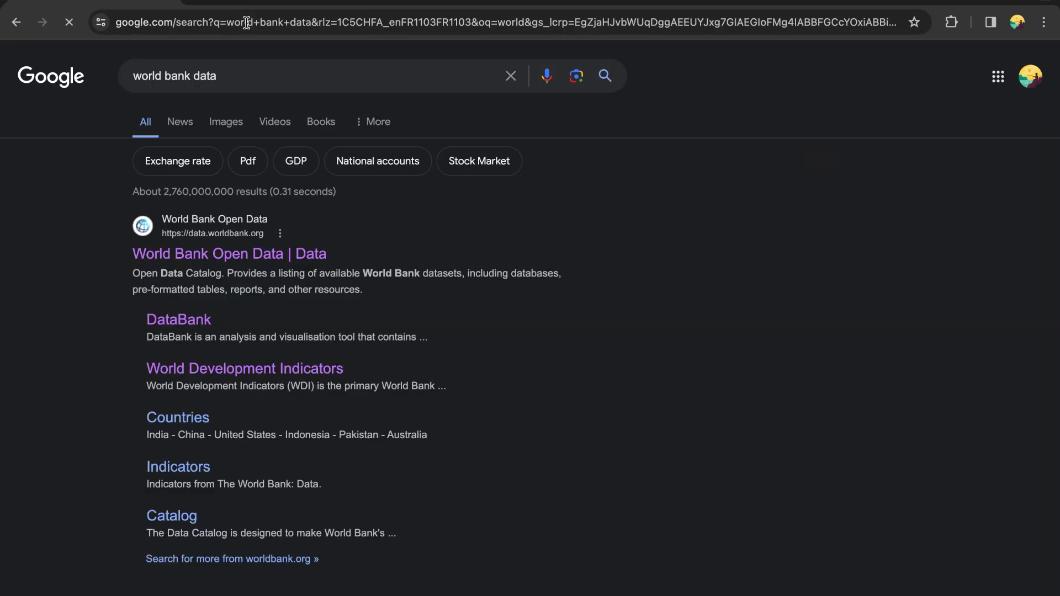
{"action": "left_click", "coordinate": [195, 258]}
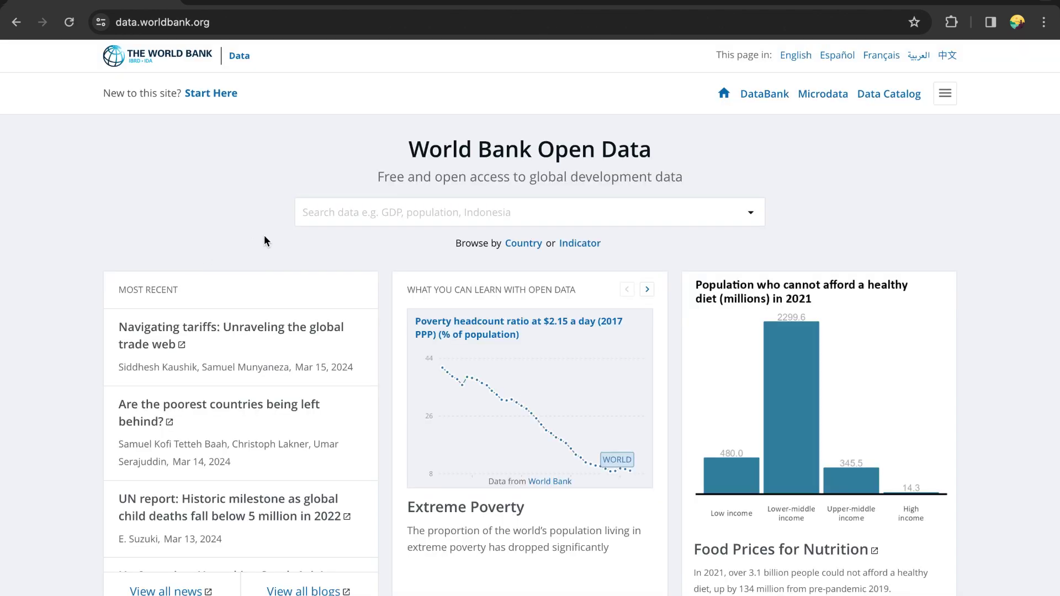
Go to DataBank and open the popular GDP growth (annual %) indicator table
{"action": "left_click", "coordinate": [756, 98]}
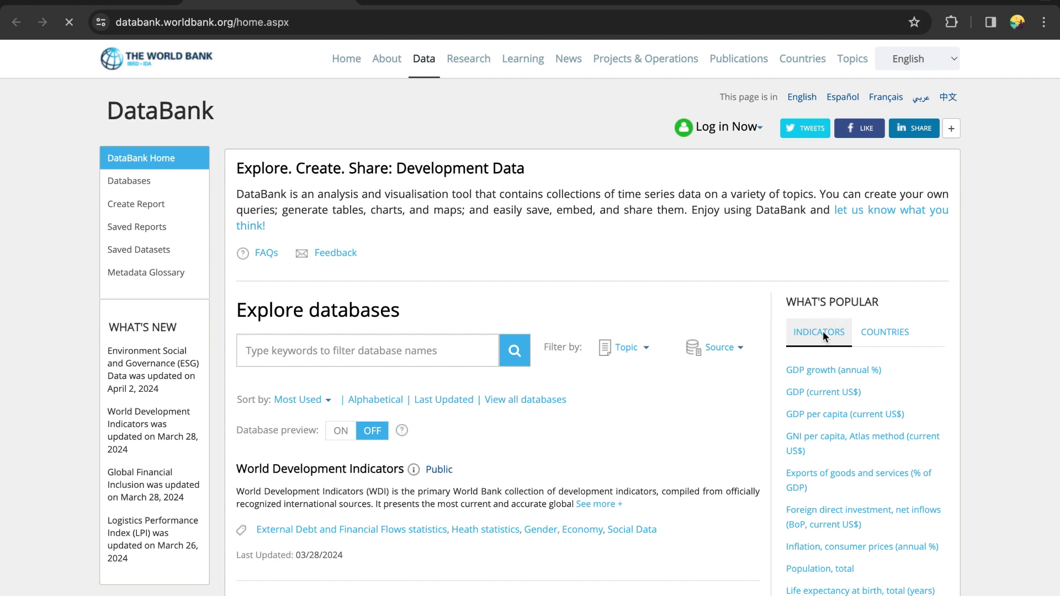
{"action": "left_click", "coordinate": [819, 371]}
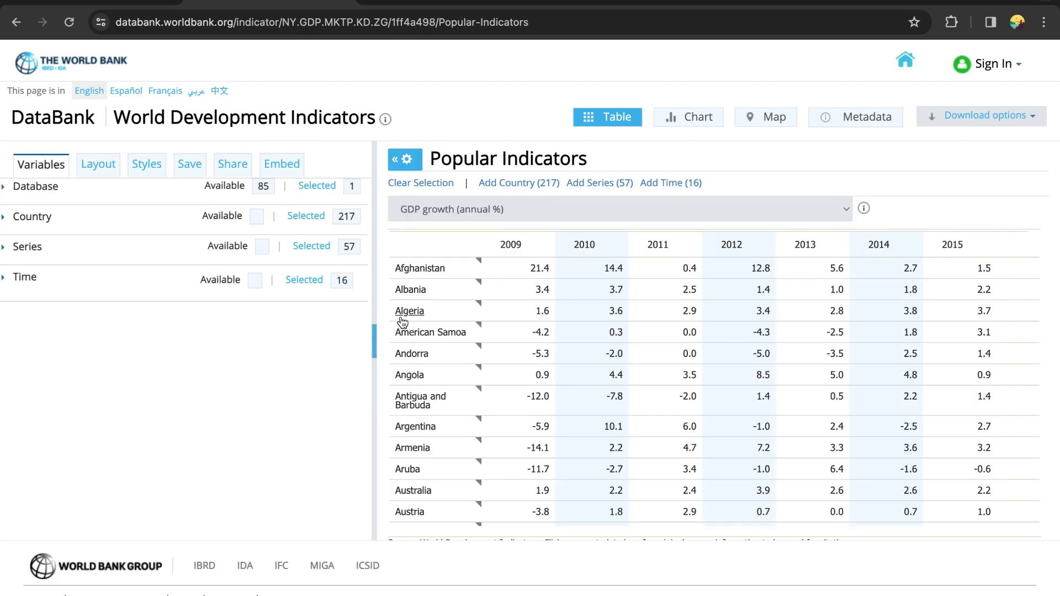
Switch the report's database to Statistical Capacity Indicators and confirm the change
{"action": "left_click", "coordinate": [7, 190]}
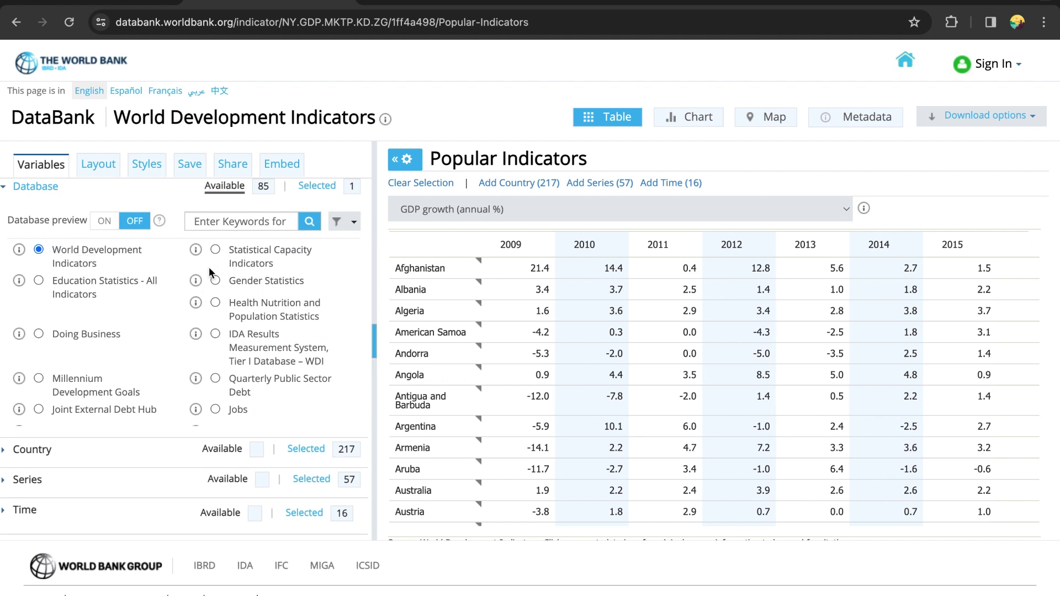
{"action": "left_click", "coordinate": [216, 252]}
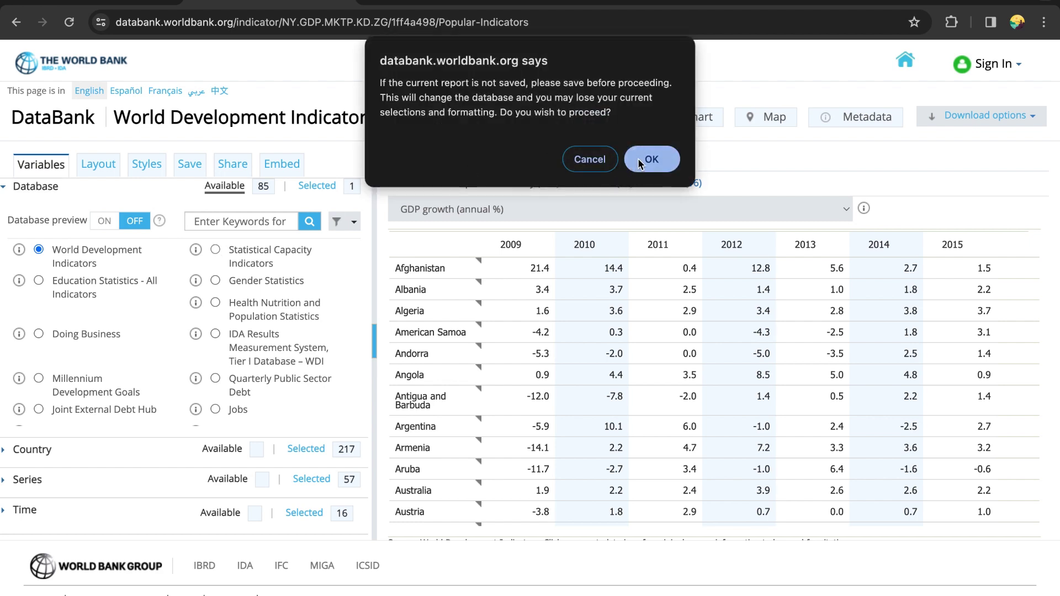
{"action": "left_click", "coordinate": [638, 162]}
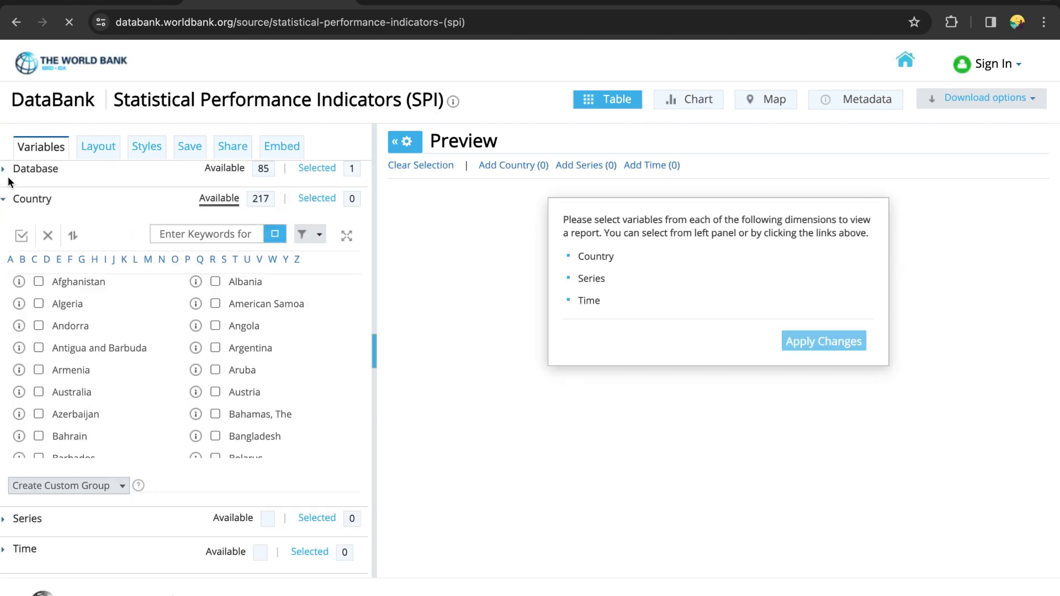
Check the World Development Indicators description, then switch the database back to WDI
{"action": "left_click", "coordinate": [4, 172]}
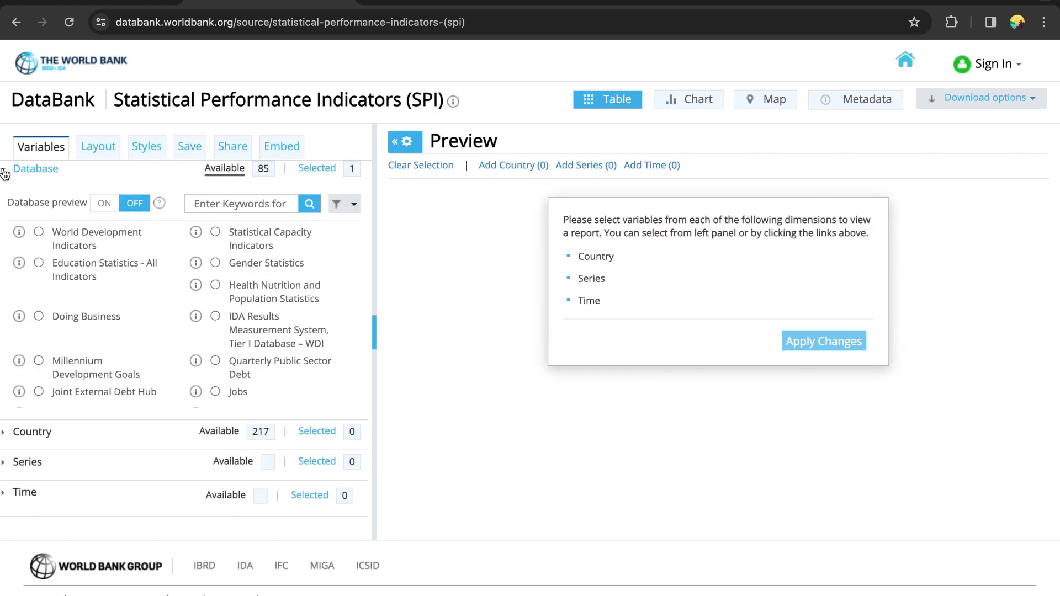
{"action": "left_click", "coordinate": [20, 233]}
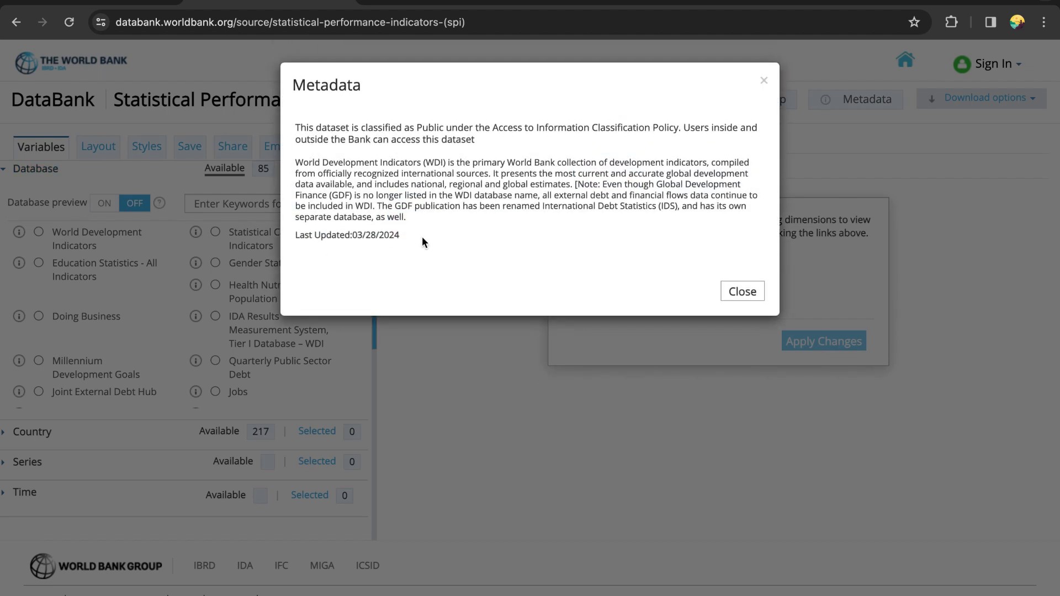
{"action": "left_click", "coordinate": [754, 289]}
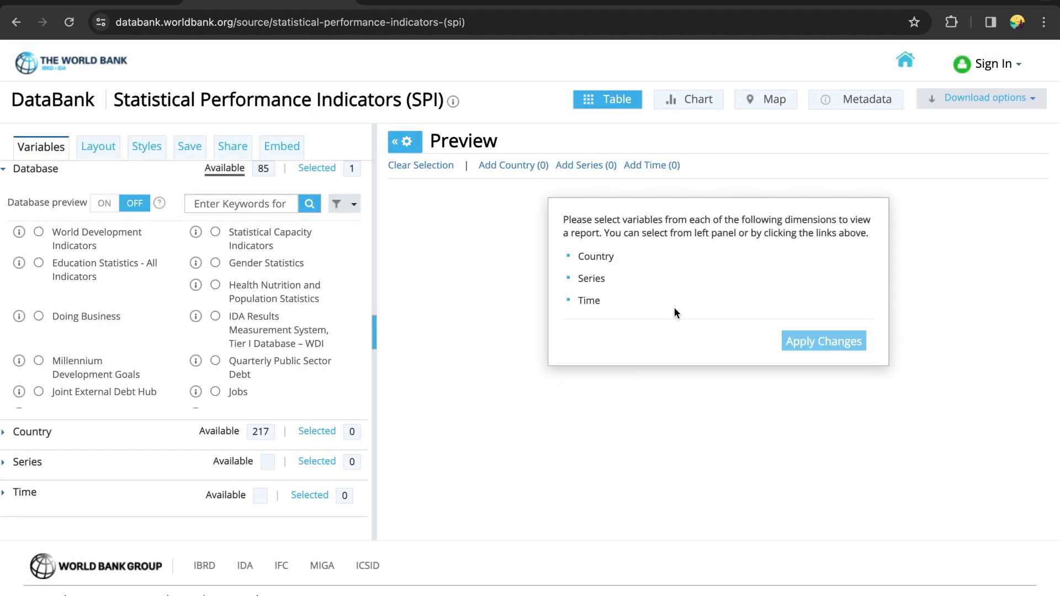
{"action": "left_click", "coordinate": [37, 230]}
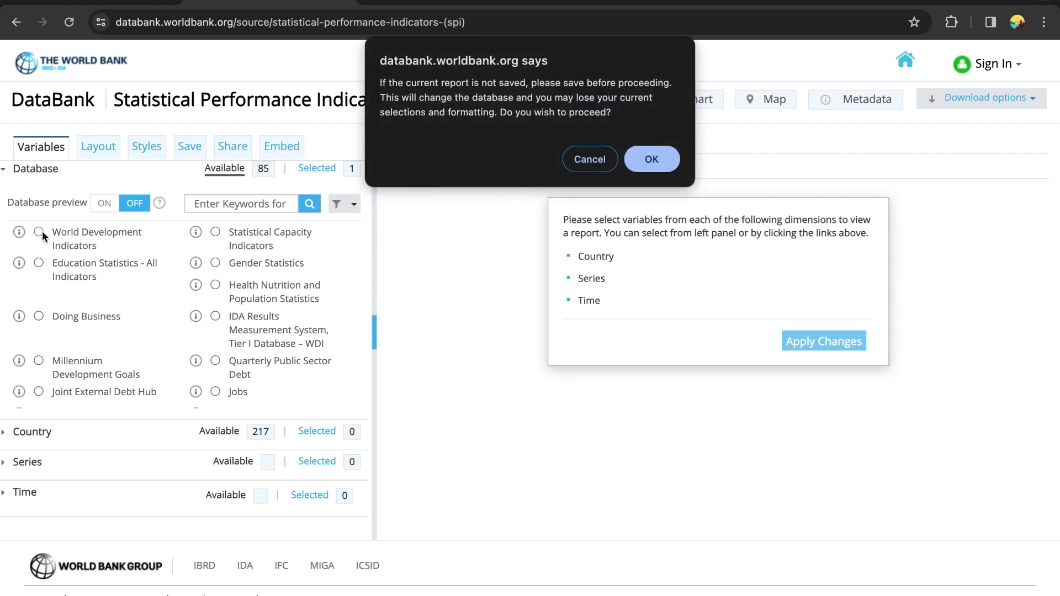
{"action": "left_click", "coordinate": [651, 164]}
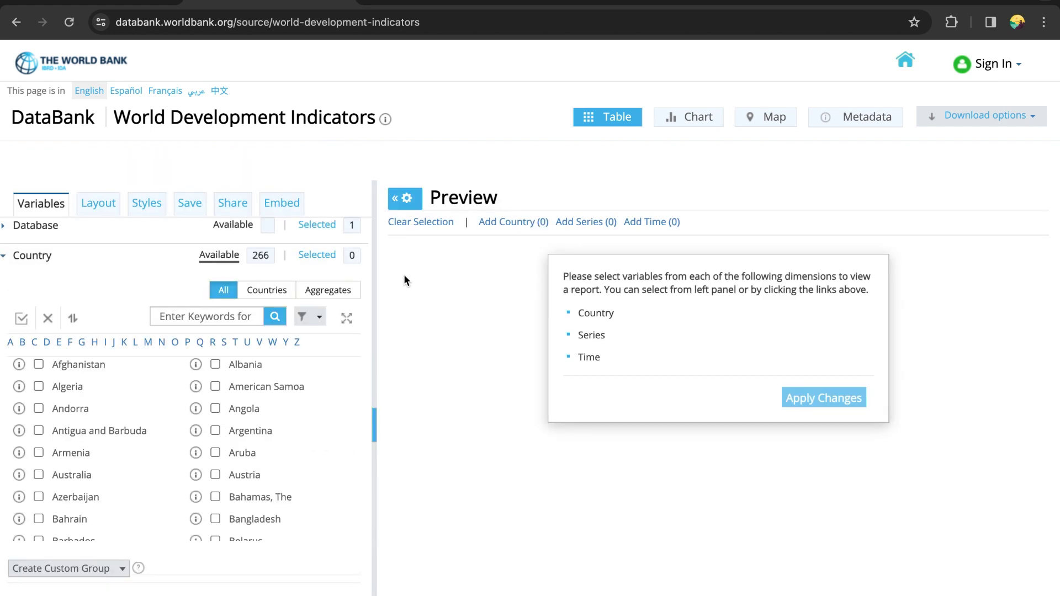
Filter the Country list to individual countries and select all 217 of them
{"action": "left_click", "coordinate": [255, 250]}
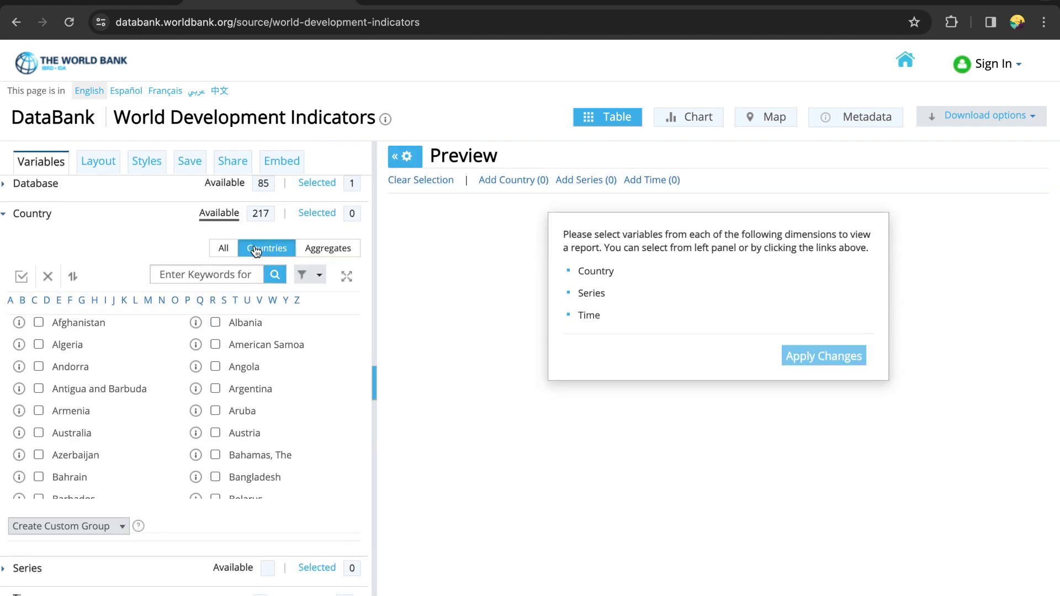
{"action": "left_click", "coordinate": [22, 277]}
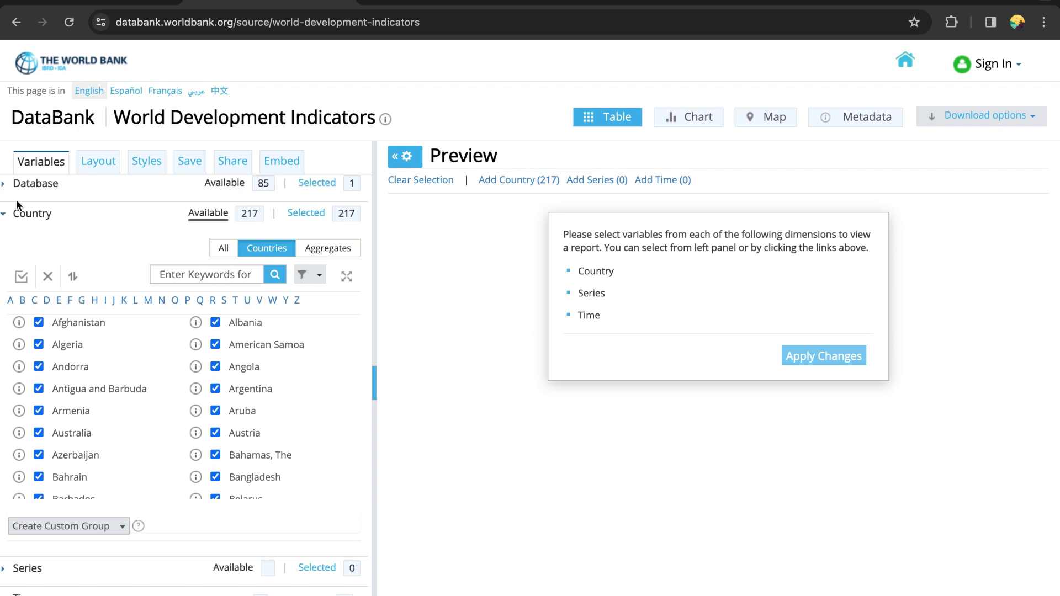
{"action": "left_click", "coordinate": [4, 219]}
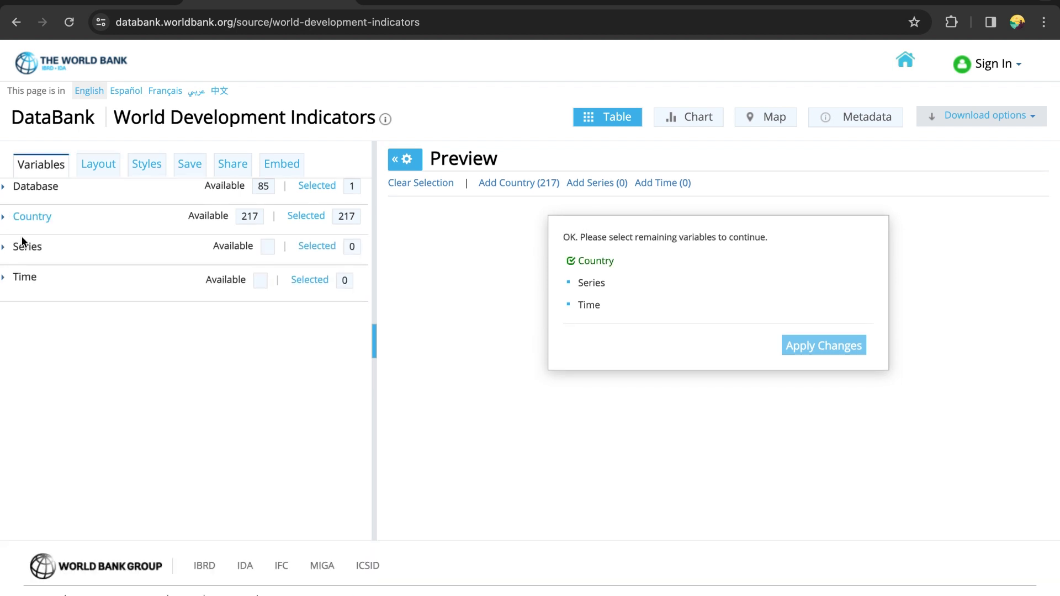
Add Access to clean fuels and technologies for cooking as a series
{"action": "left_click", "coordinate": [5, 249]}
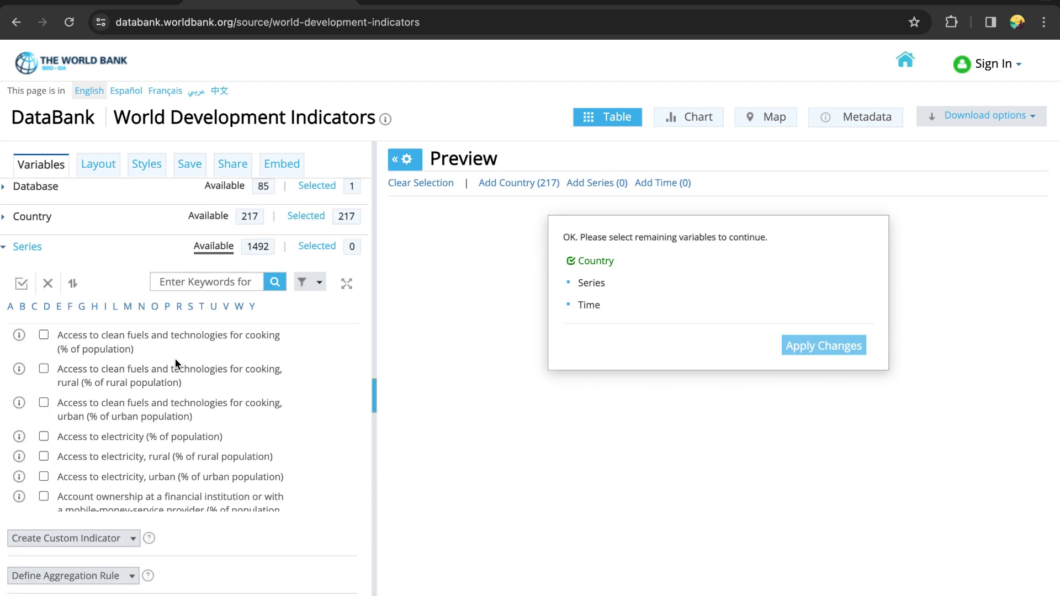
{"action": "left_click", "coordinate": [44, 334]}
{"action": "scroll", "coordinate": [128, 437], "scroll_direction": "down", "scroll_amount": 5}
{"action": "scroll", "coordinate": [128, 437], "scroll_direction": "down", "scroll_amount": 2}
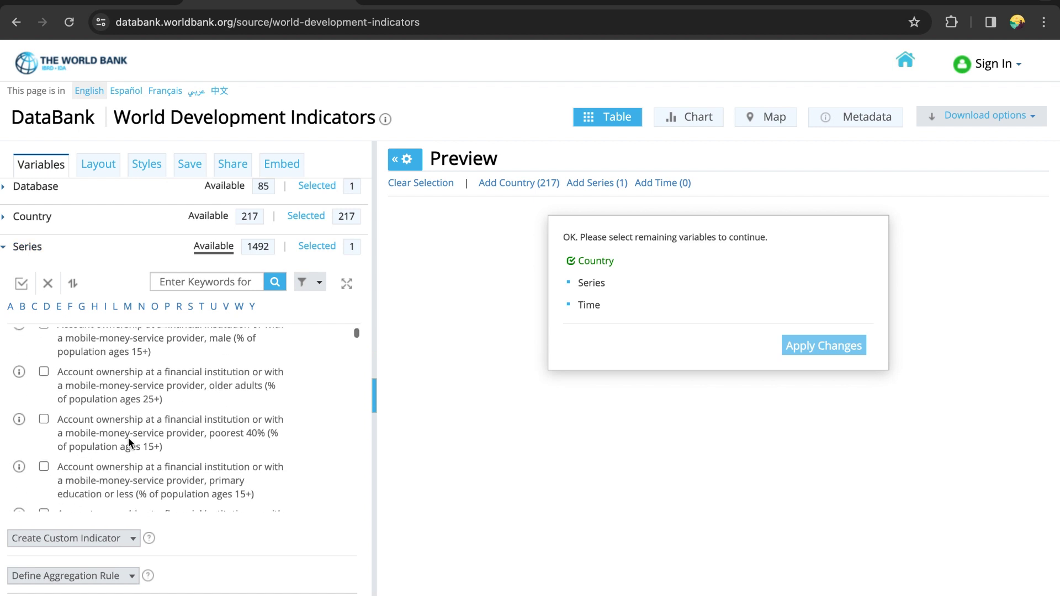
{"action": "scroll", "coordinate": [128, 437], "scroll_direction": "down", "scroll_amount": 1}
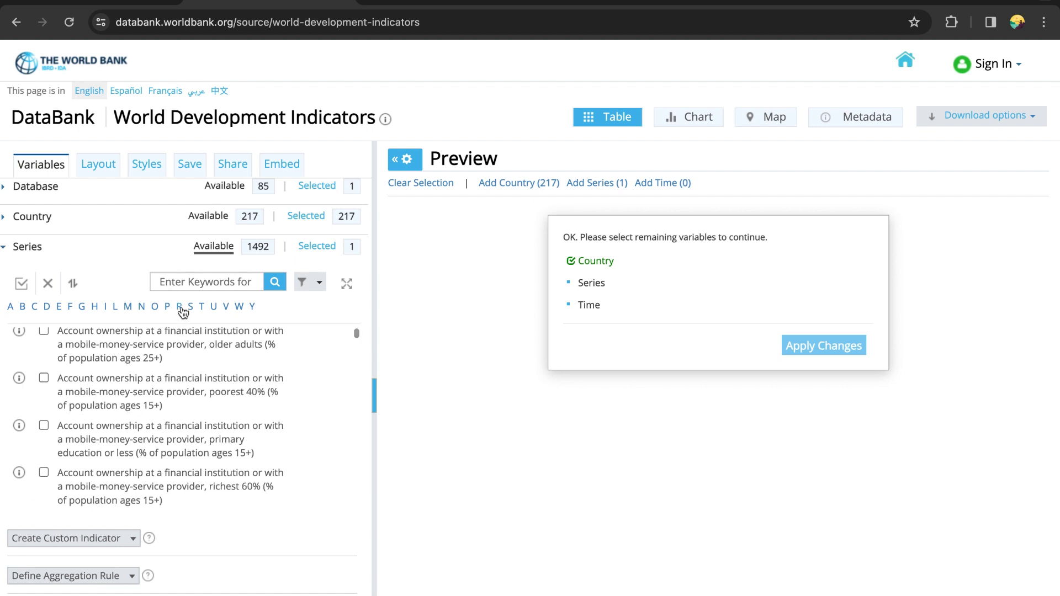
Search the series for 'gdp growth' and add GDP growth (annual %)
{"action": "left_click", "coordinate": [189, 281]}
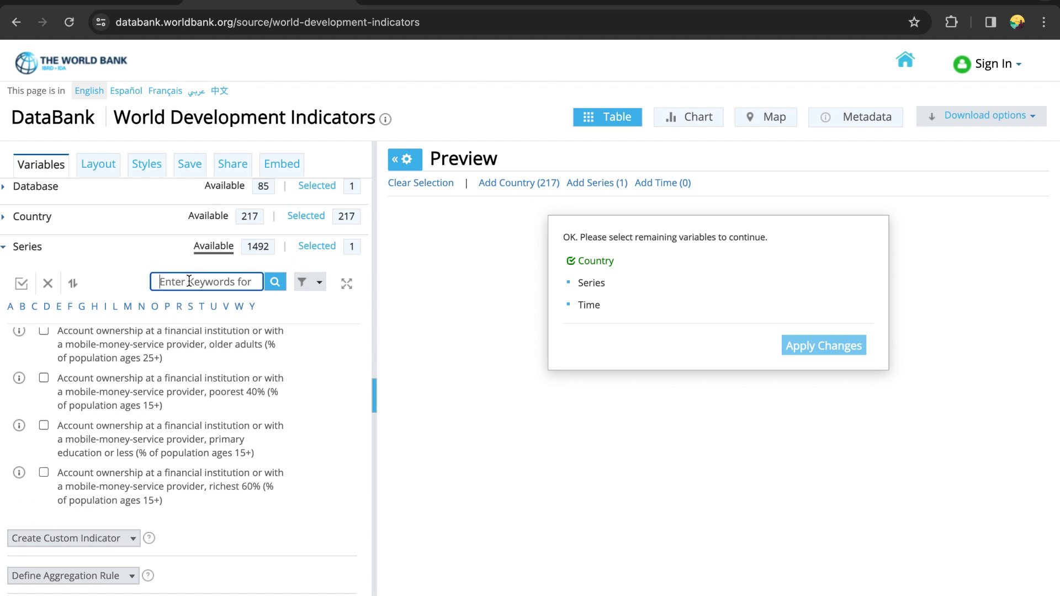
{"action": "type", "text": "gdp growth"}
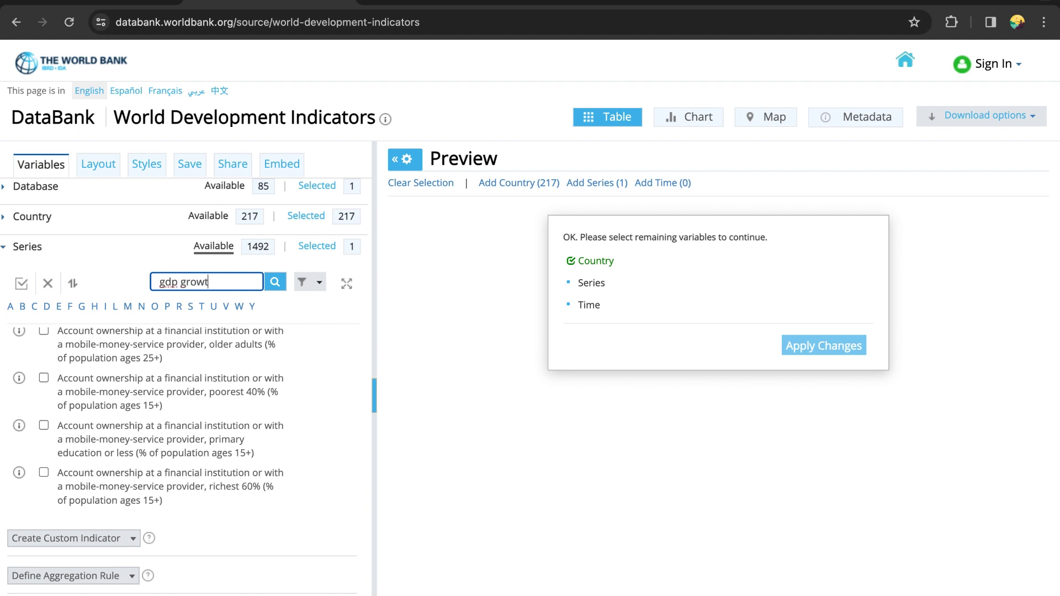
{"action": "left_click", "coordinate": [276, 282]}
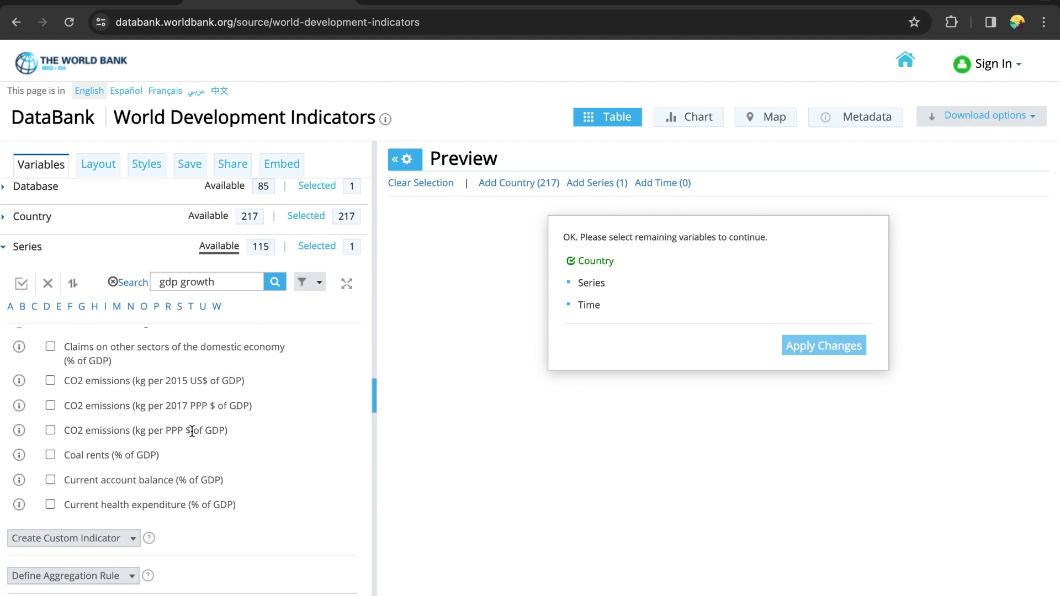
{"action": "scroll", "coordinate": [189, 431], "scroll_direction": "down", "scroll_amount": 2}
{"action": "scroll", "coordinate": [189, 431], "scroll_direction": "up", "scroll_amount": 4}
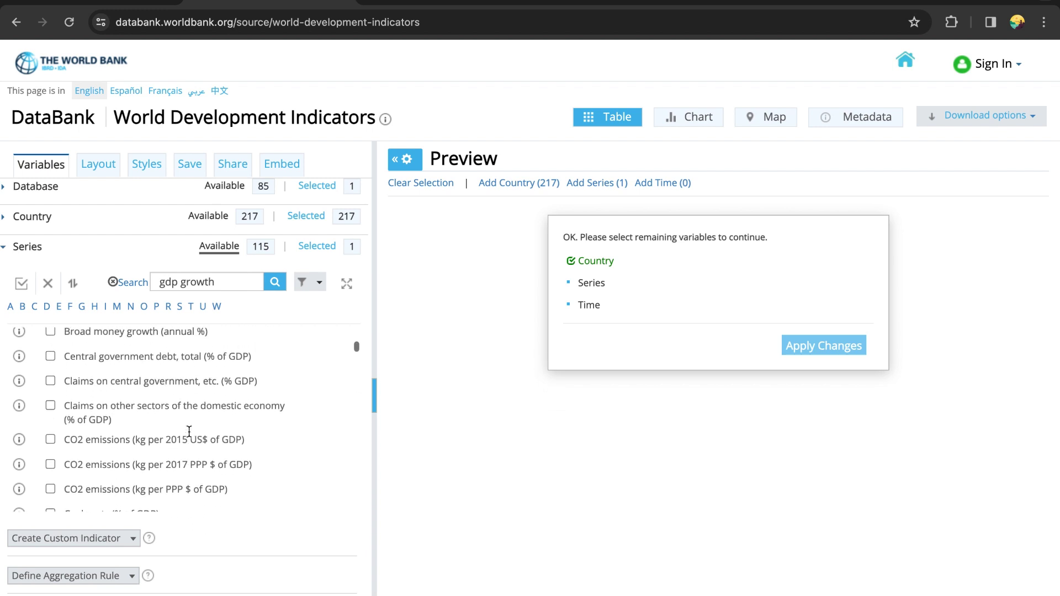
{"action": "scroll", "coordinate": [189, 431], "scroll_direction": "up", "scroll_amount": 1}
{"action": "scroll", "coordinate": [189, 431], "scroll_direction": "down", "scroll_amount": 3}
{"action": "scroll", "coordinate": [189, 431], "scroll_direction": "down", "scroll_amount": 8}
{"action": "scroll", "coordinate": [189, 436], "scroll_direction": "down", "scroll_amount": 10}
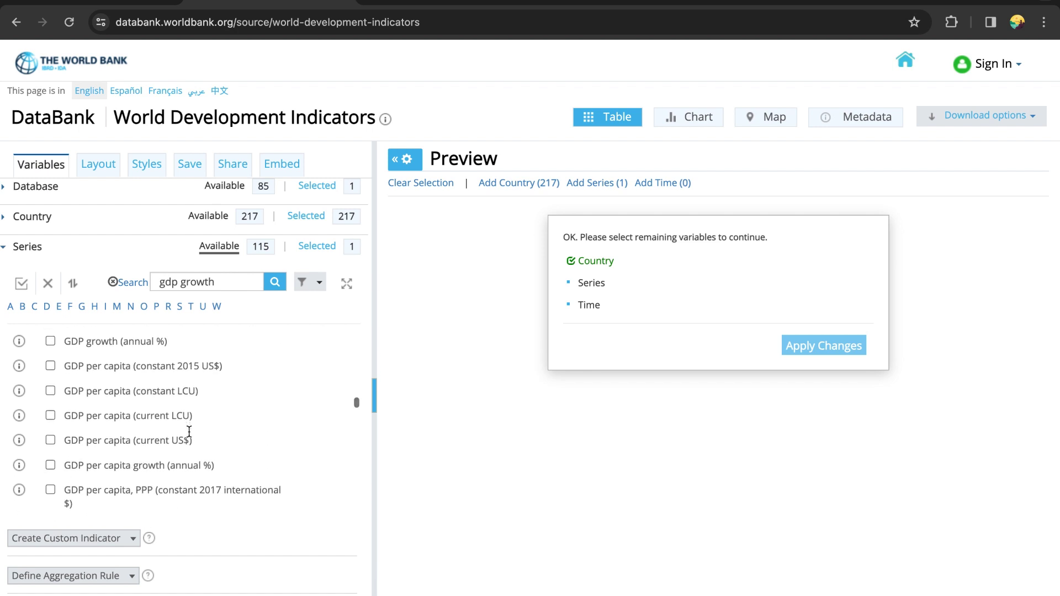
{"action": "scroll", "coordinate": [189, 431], "scroll_direction": "up", "scroll_amount": 1}
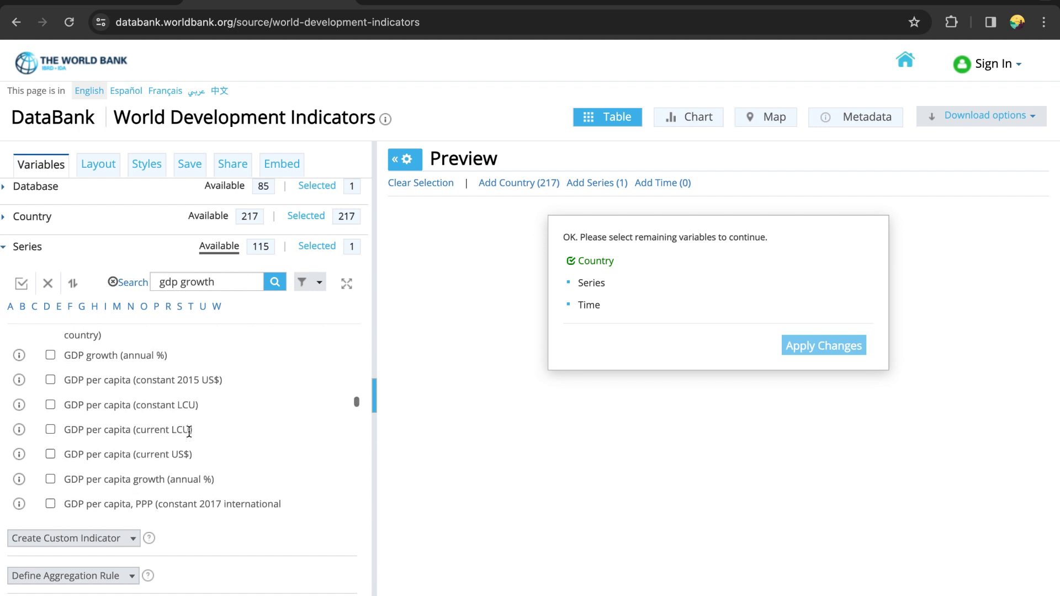
{"action": "left_click", "coordinate": [50, 357]}
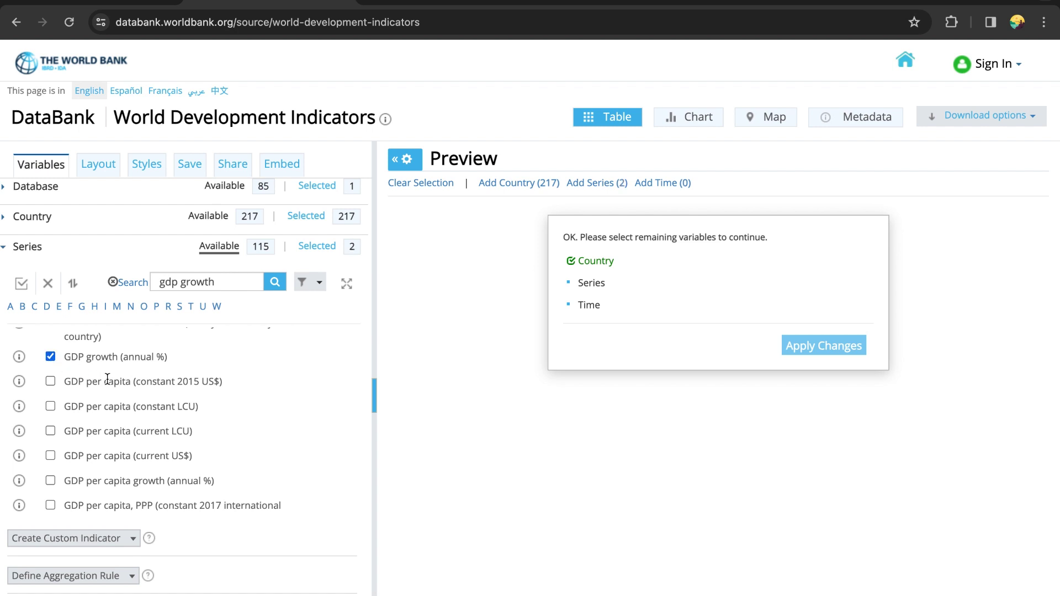
{"action": "scroll", "coordinate": [106, 378], "scroll_direction": "up", "scroll_amount": 10}
Search the series for 'oil rent', add Coal rents (% of GDP), and collapse Series
{"action": "left_click", "coordinate": [216, 281]}
{"action": "key", "text": "BackSpace"}
{"action": "key", "text": "BackSpace"}
{"action": "key", "text": "BackSpace"}
{"action": "key", "text": "BackSpace"}
{"action": "key", "text": "BackSpace"}
{"action": "key", "text": "BackSpace"}
{"action": "key", "text": "BackSpace"}
{"action": "key", "text": "BackSpace"}
{"action": "key", "text": "BackSpace"}
{"action": "key", "text": "BackSpace"}
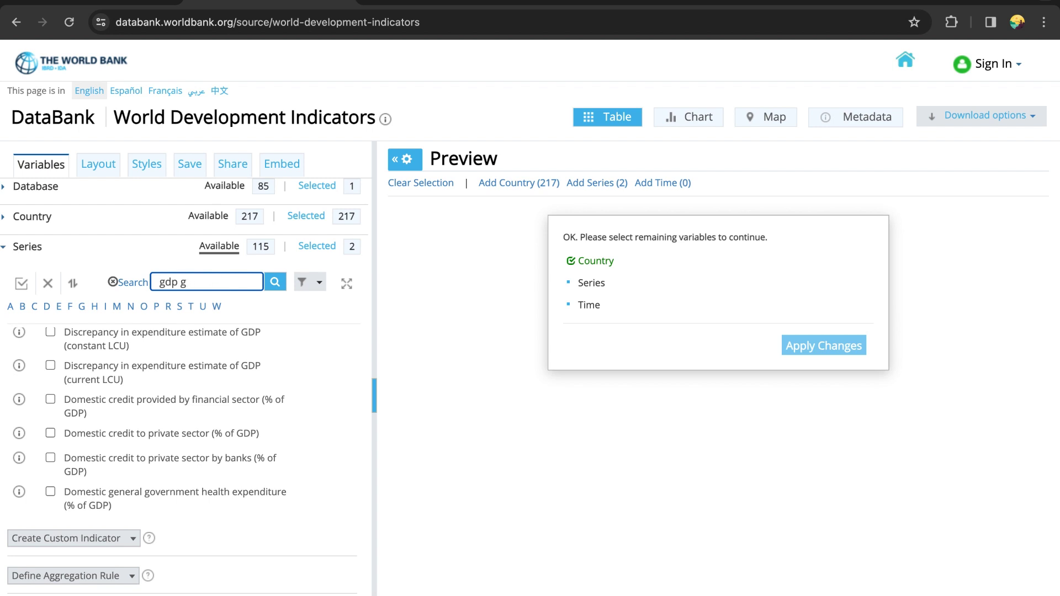
{"action": "type", "text": "oil rent"}
{"action": "left_click", "coordinate": [273, 283]}
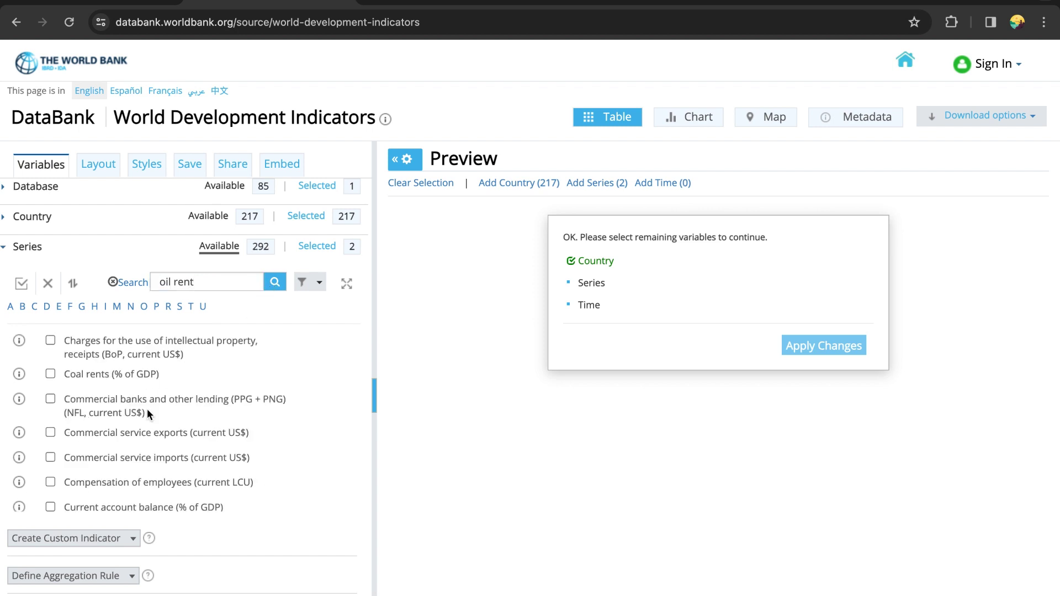
{"action": "scroll", "coordinate": [148, 411], "scroll_direction": "down", "scroll_amount": 1}
{"action": "scroll", "coordinate": [147, 411], "scroll_direction": "down", "scroll_amount": 3}
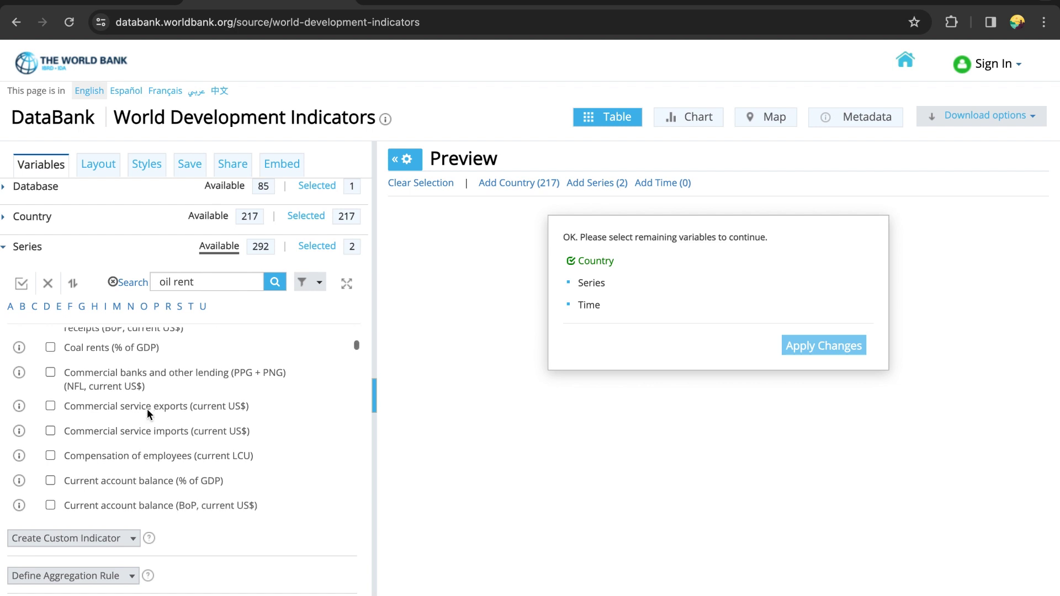
{"action": "scroll", "coordinate": [146, 411], "scroll_direction": "up", "scroll_amount": 2}
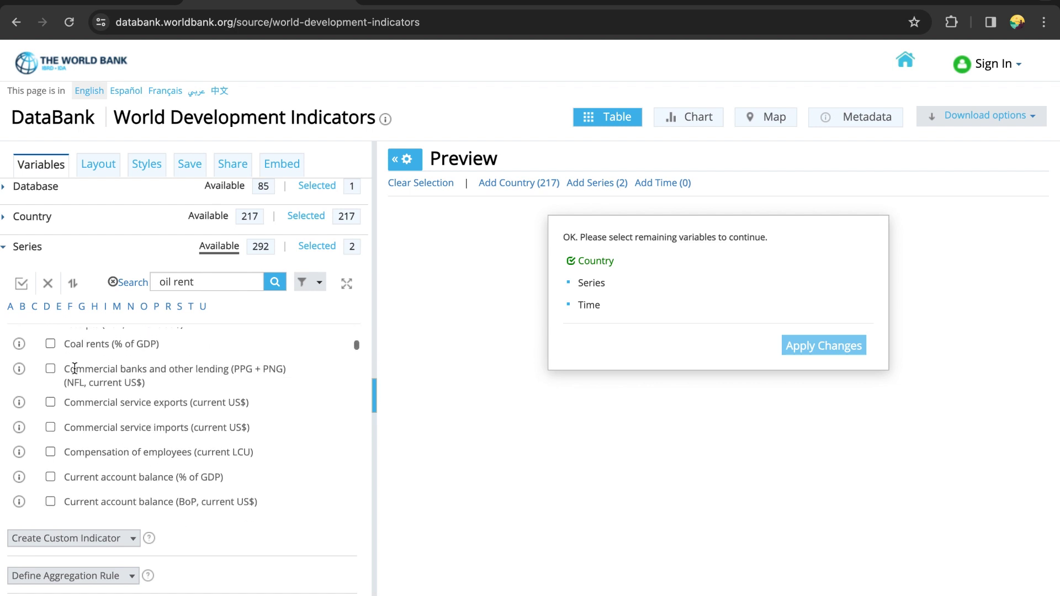
{"action": "left_click", "coordinate": [50, 344]}
{"action": "scroll", "coordinate": [166, 386], "scroll_direction": "up", "scroll_amount": 3}
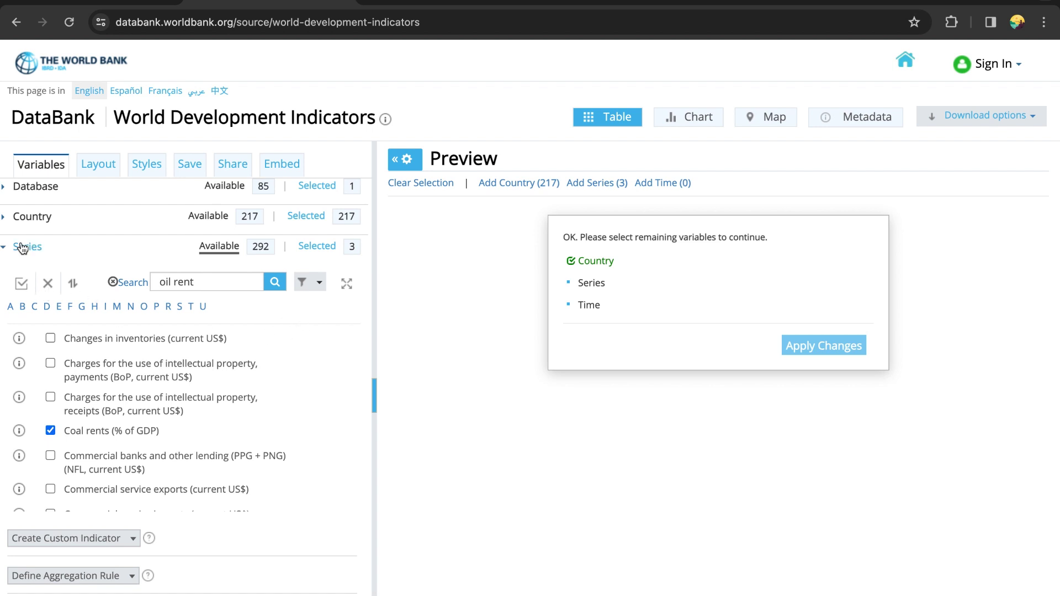
{"action": "left_click", "coordinate": [4, 248]}
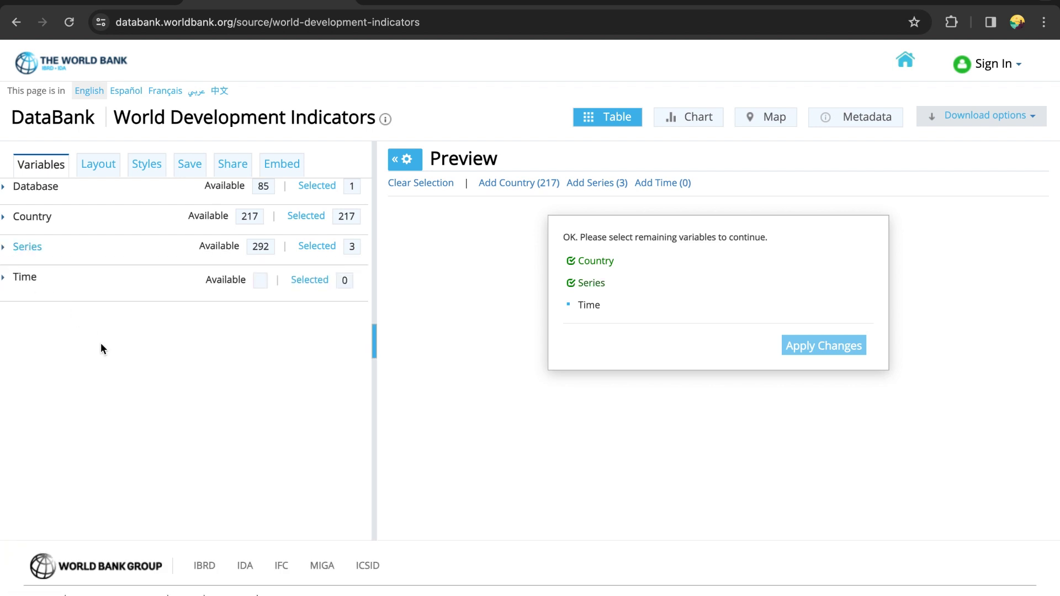
Tick the years 2023, 2022 and 2021 under Time
{"action": "left_click", "coordinate": [3, 279]}
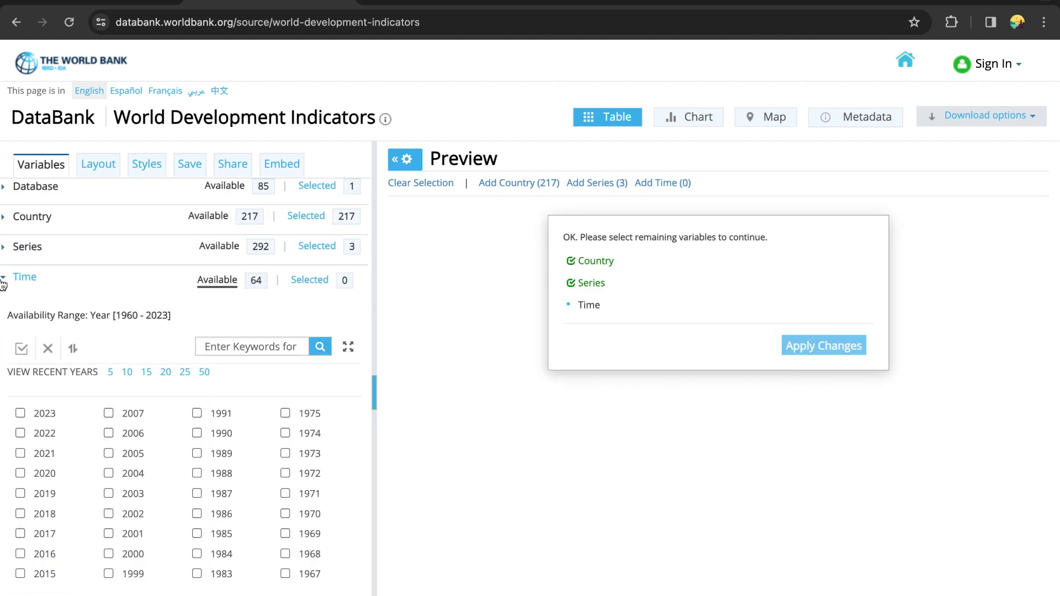
{"action": "left_click", "coordinate": [20, 413]}
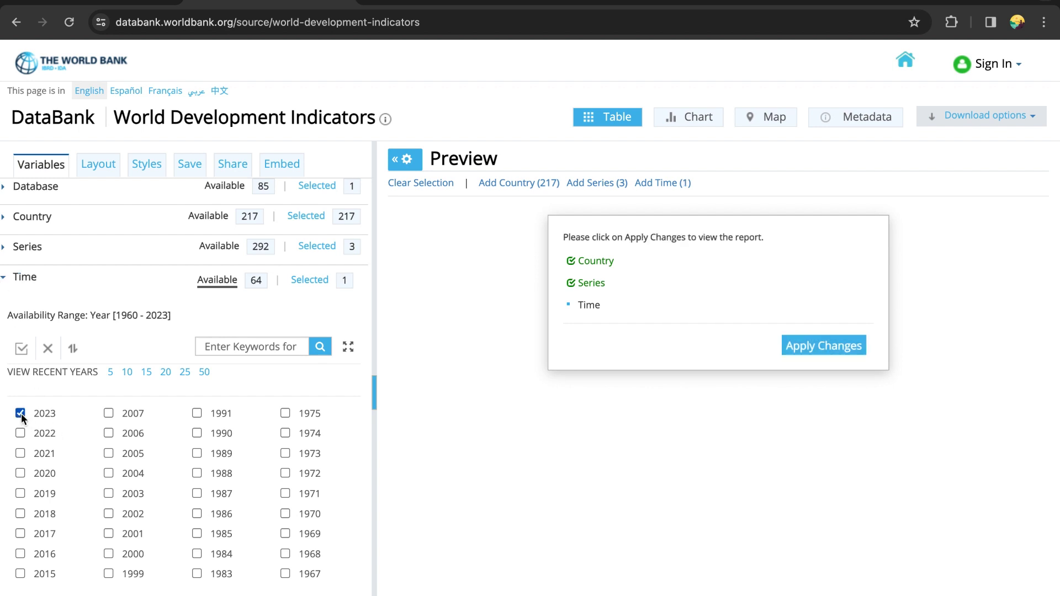
{"action": "left_click", "coordinate": [21, 433]}
{"action": "left_click", "coordinate": [20, 453]}
{"action": "left_click", "coordinate": [7, 277]}
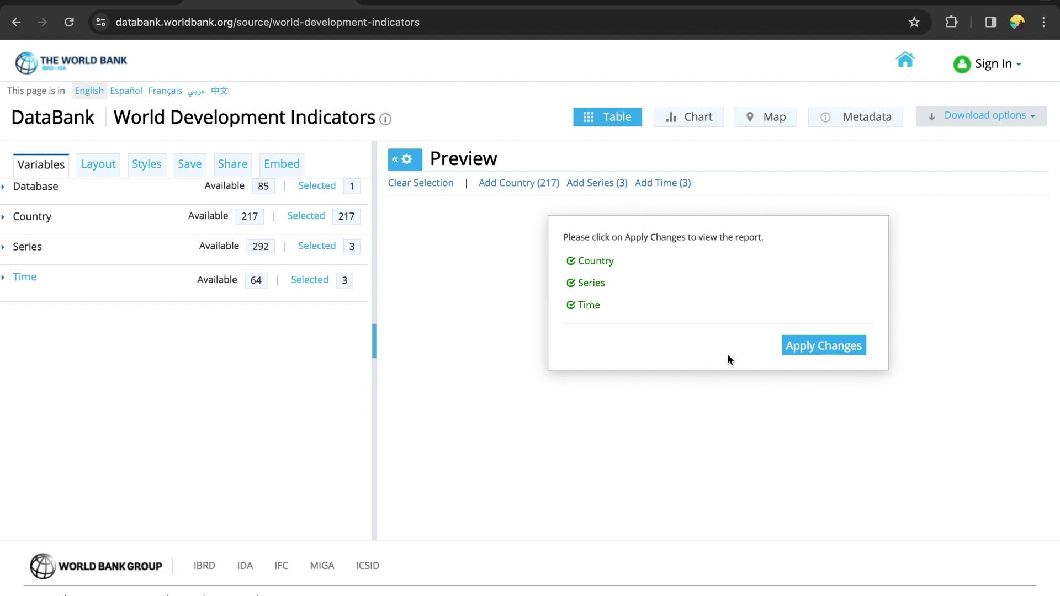
Apply the selections to generate the Afghanistan 2021–2023 preview table
{"action": "left_click", "coordinate": [796, 356]}
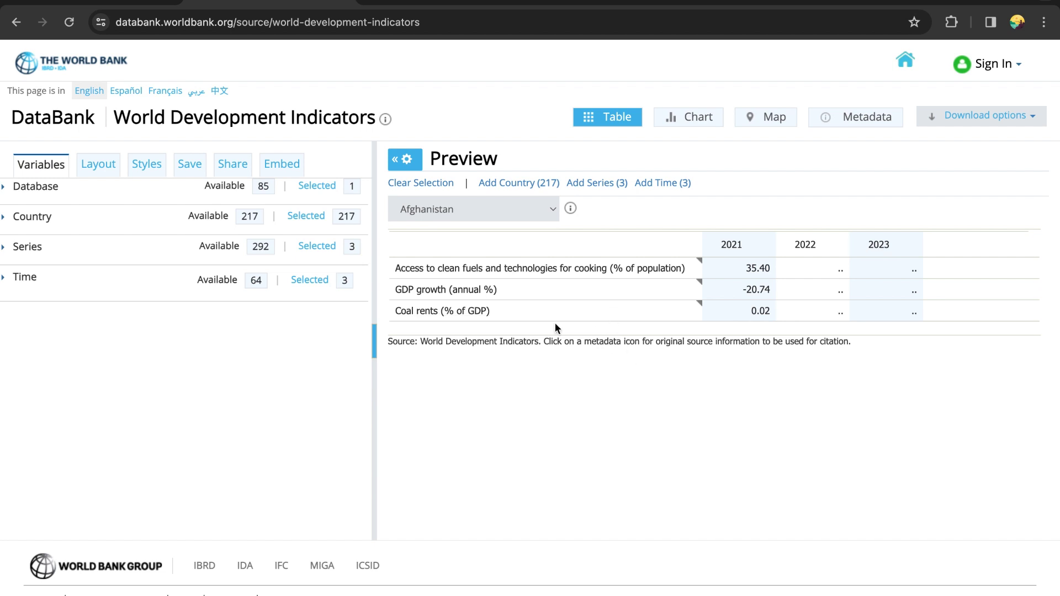
{"action": "scroll", "coordinate": [746, 290], "scroll_direction": "right", "scroll_amount": 1}
{"action": "scroll", "coordinate": [746, 290], "scroll_direction": "left", "scroll_amount": 2}
Use a Custom layout with Time and Country as rows and Series as columns
{"action": "left_click", "coordinate": [94, 166]}
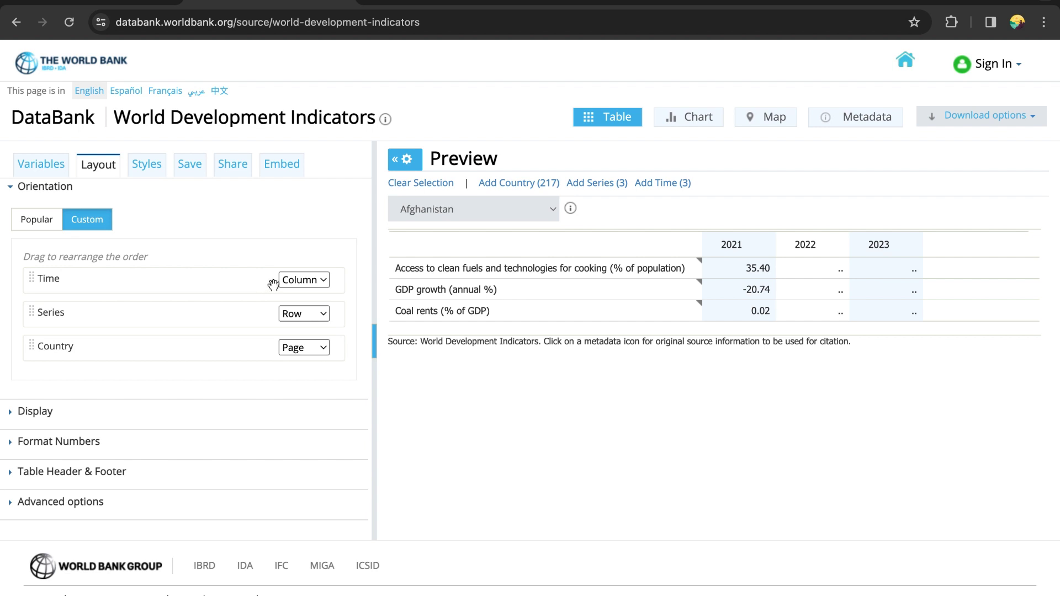
{"action": "left_click", "coordinate": [41, 220]}
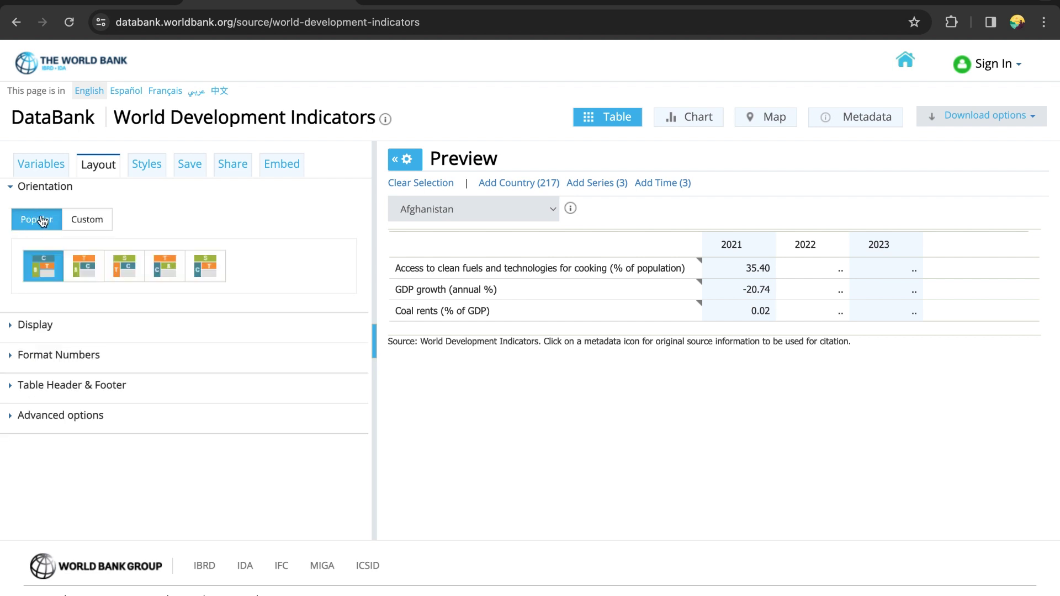
{"action": "left_click", "coordinate": [86, 225]}
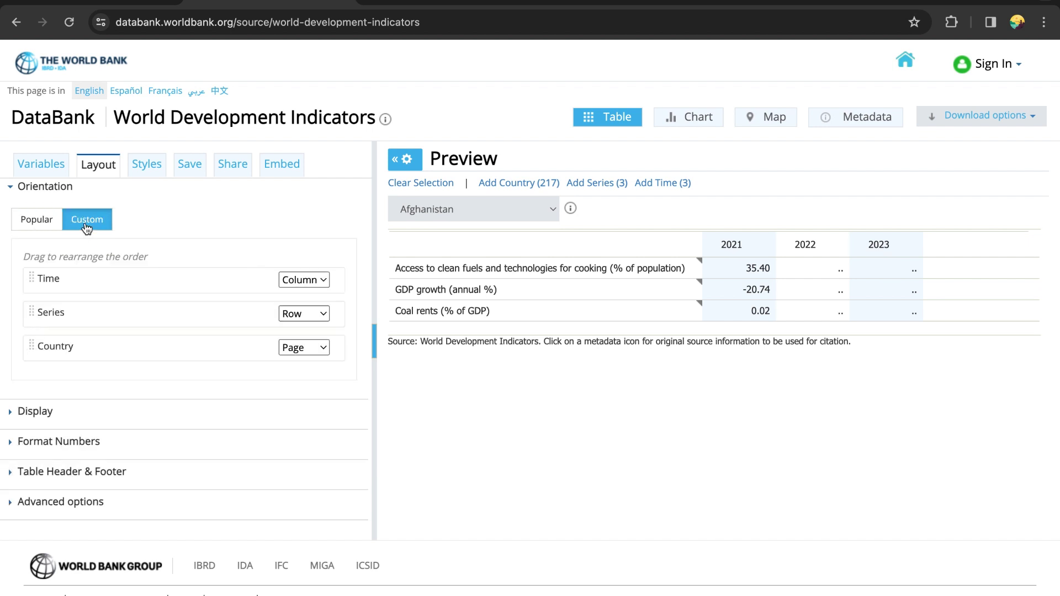
{"action": "left_click", "coordinate": [319, 281]}
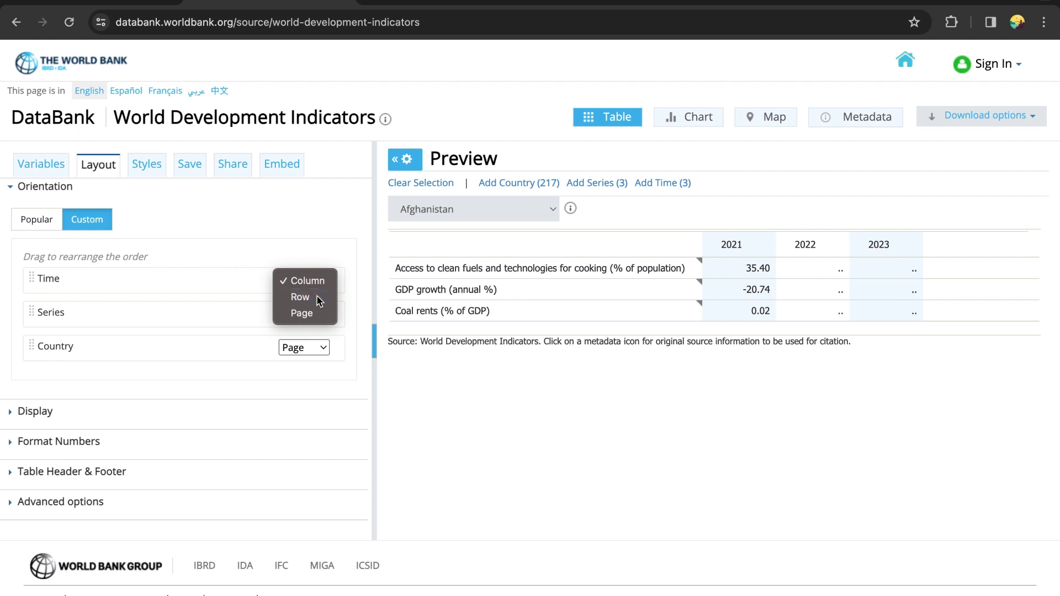
{"action": "left_click", "coordinate": [301, 296]}
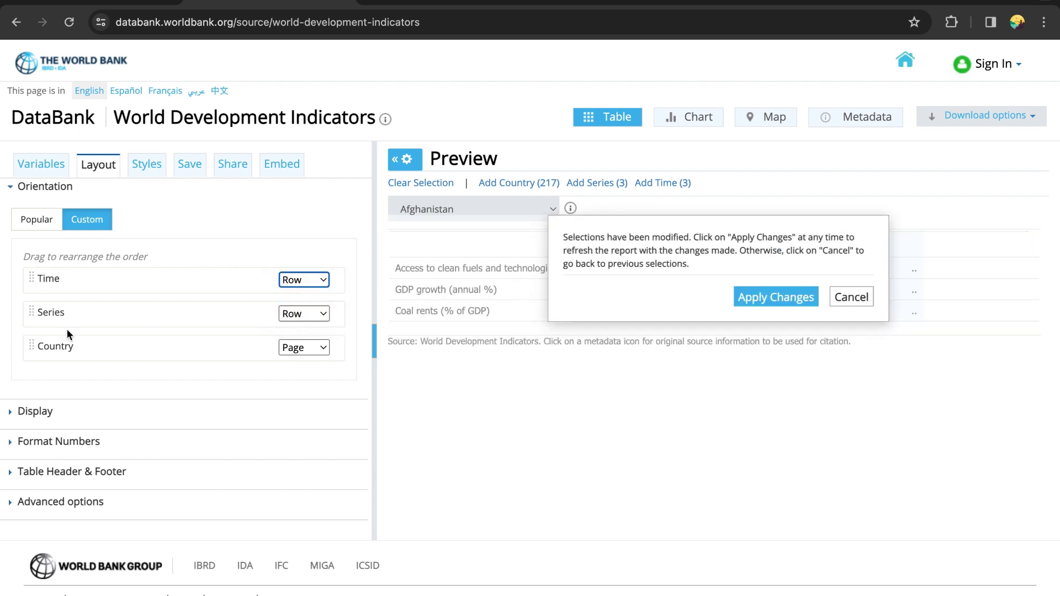
{"action": "left_click", "coordinate": [322, 314]}
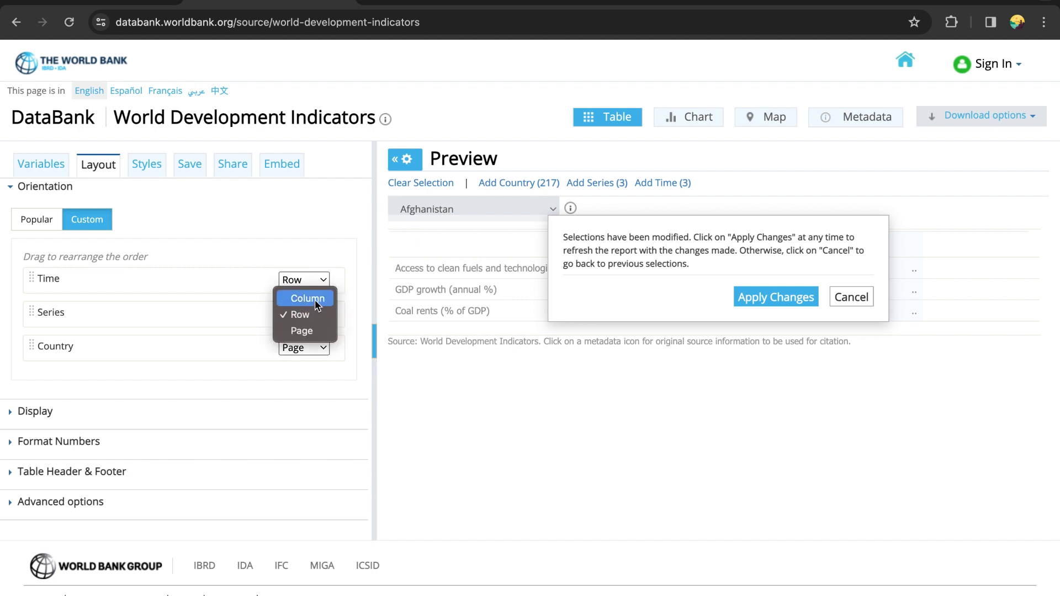
{"action": "left_click", "coordinate": [315, 298]}
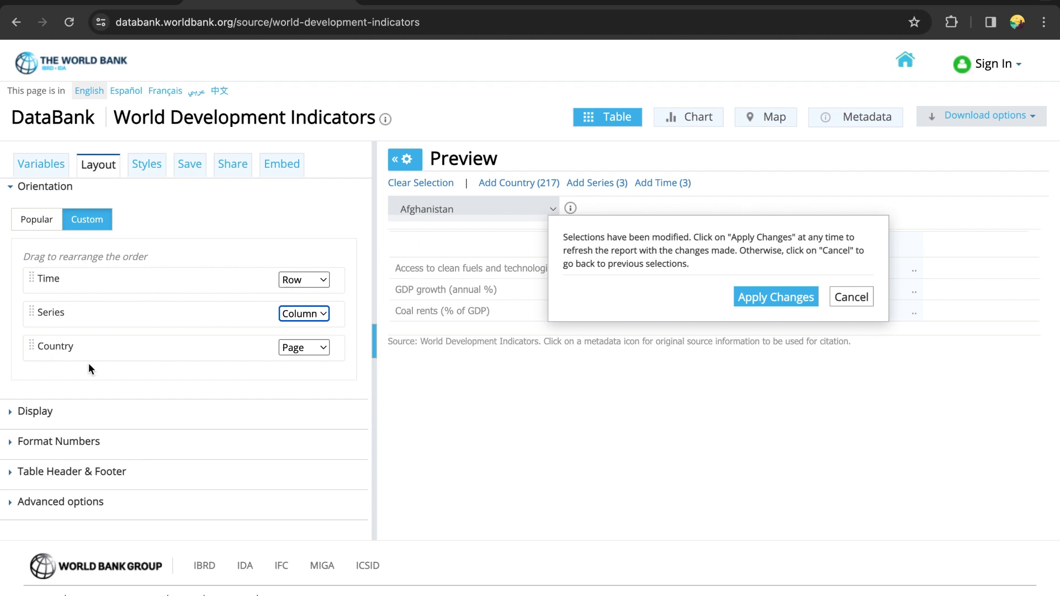
{"action": "left_click", "coordinate": [316, 345]}
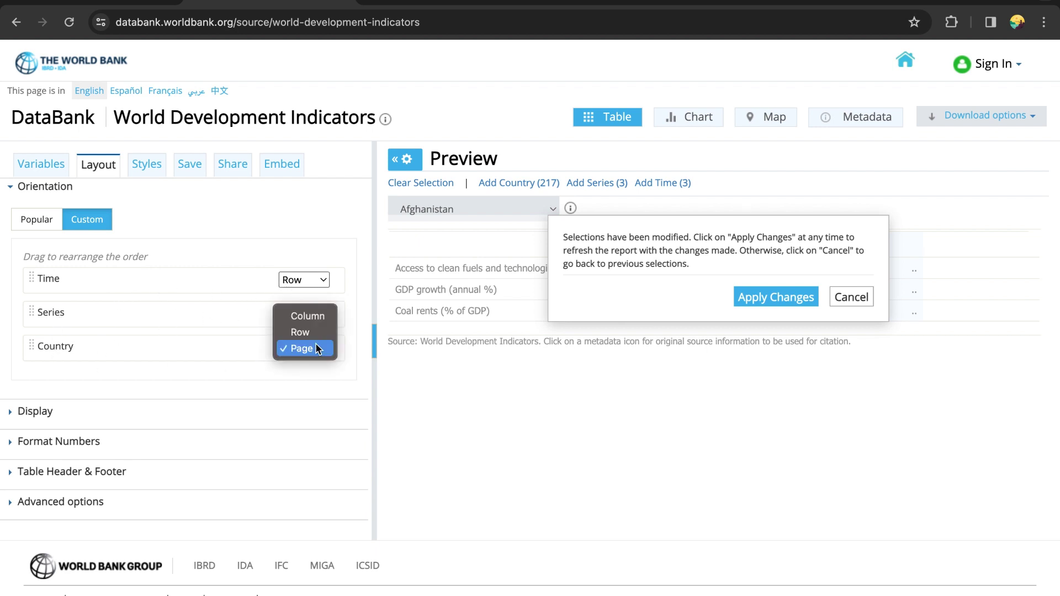
{"action": "left_click", "coordinate": [300, 333]}
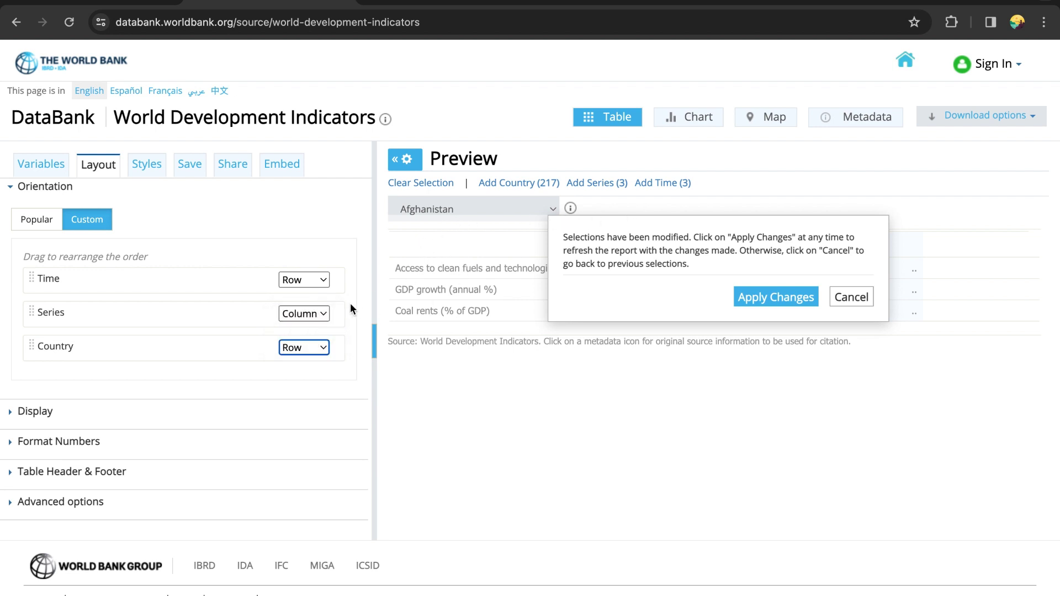
Reload the preview so countries appear in rows under the 2021 band, with the three series as columns
{"action": "left_click", "coordinate": [748, 295]}
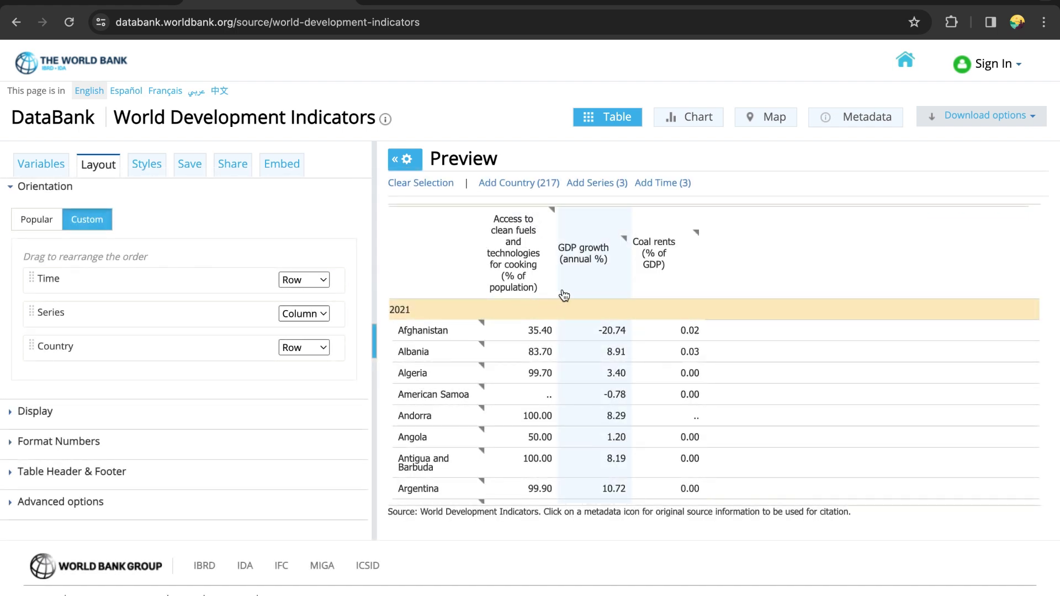
{"action": "scroll", "coordinate": [578, 358], "scroll_direction": "down", "scroll_amount": 15}
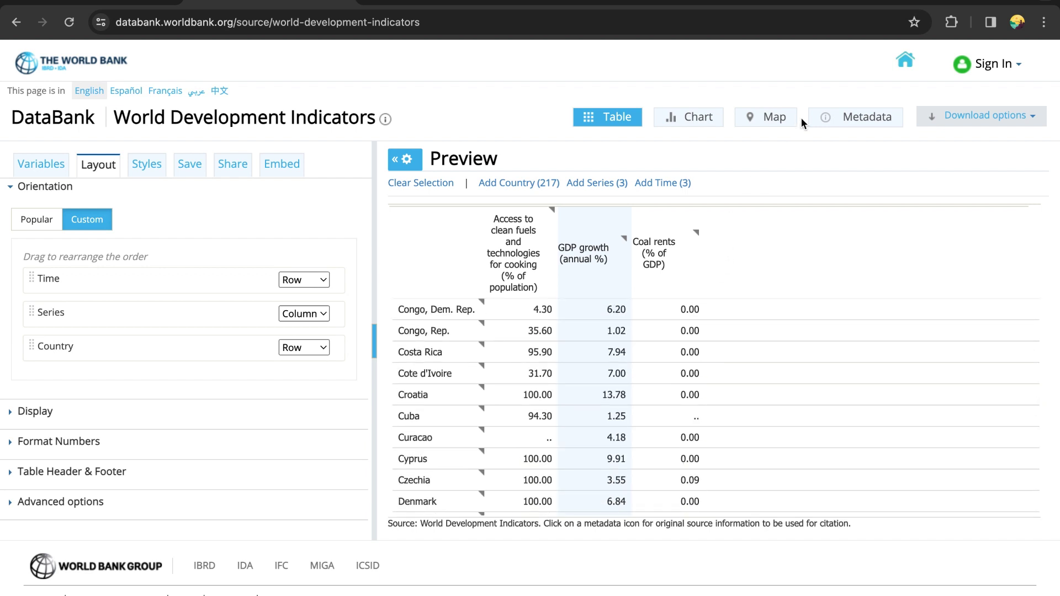
Download the report in Excel format and open the resulting .xlsx file from the browser
{"action": "left_click", "coordinate": [965, 117]}
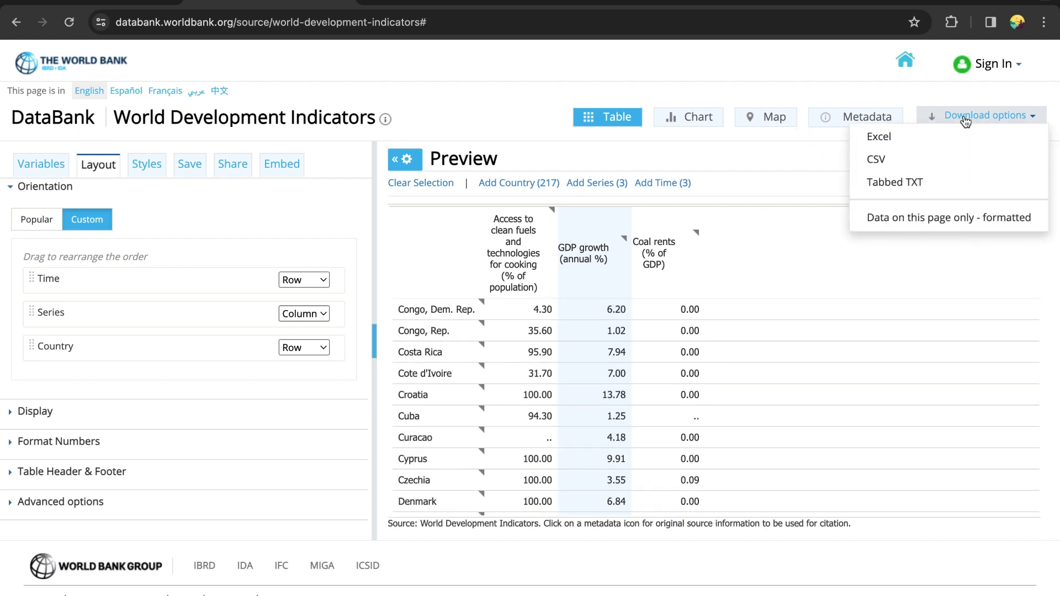
{"action": "left_click", "coordinate": [898, 144]}
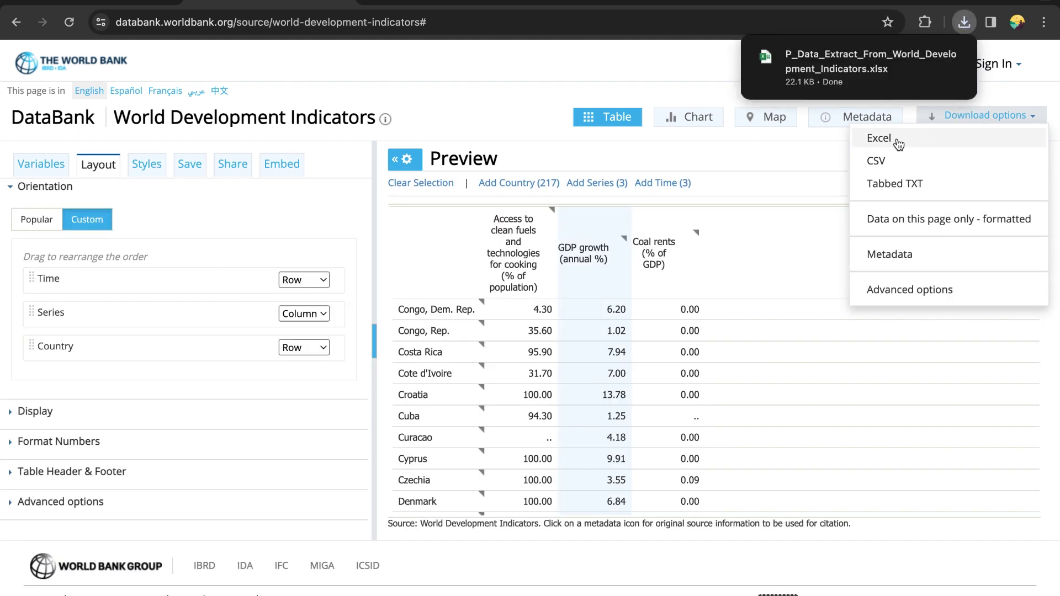
{"action": "mouse_move", "coordinate": [847, 49]}
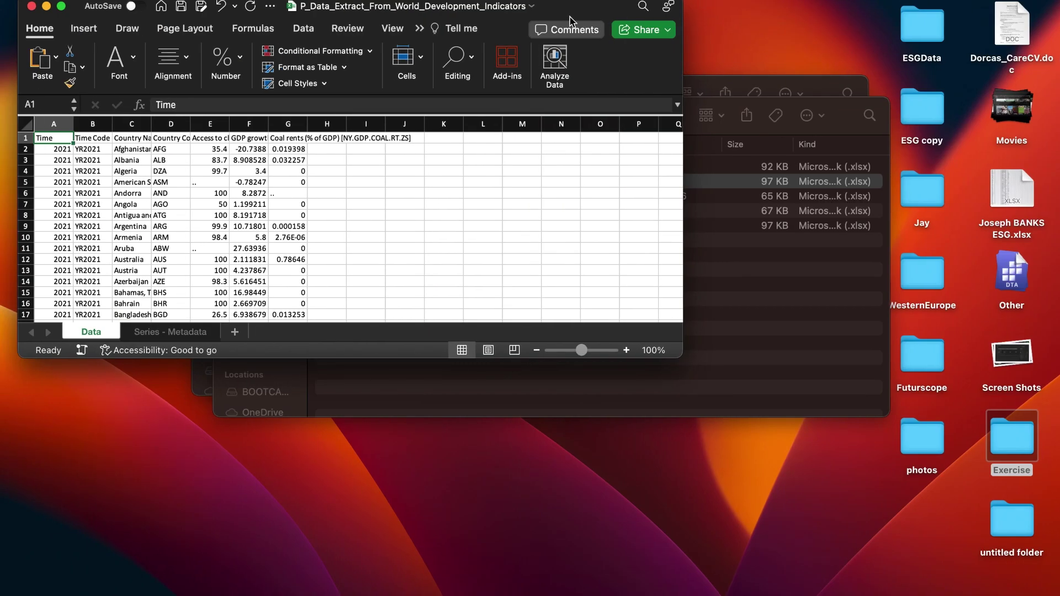
Maximize the workbook window and widen column C to fit the country names
{"action": "left_click", "coordinate": [61, 7]}
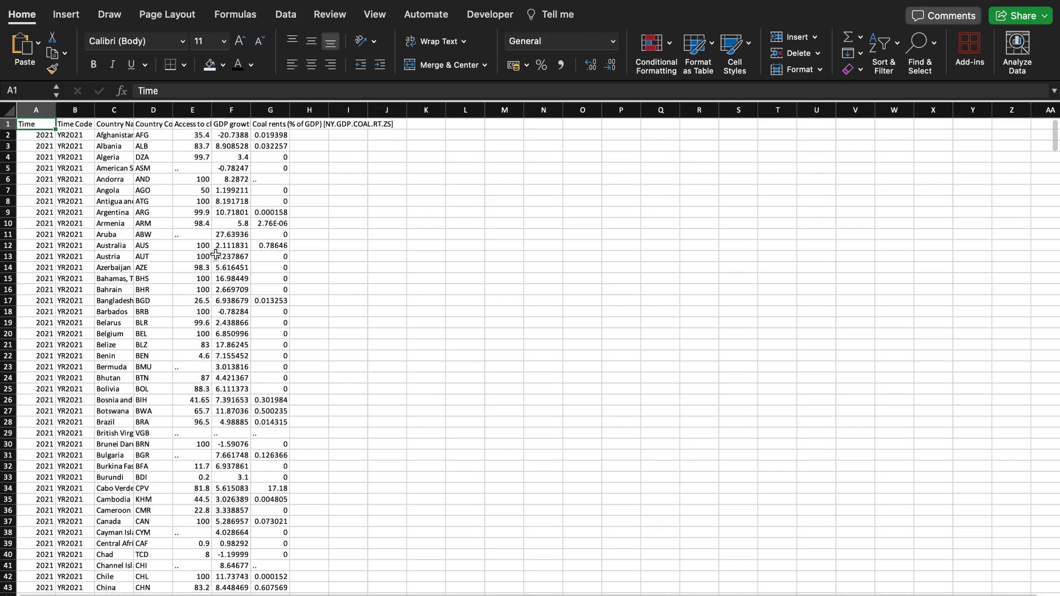
{"action": "scroll", "coordinate": [138, 124], "scroll_direction": "down", "scroll_amount": 9}
{"action": "left_click_drag", "start_coordinate": [57, 109], "coordinate": [100, 109]}
{"action": "left_click", "coordinate": [9, 110]}
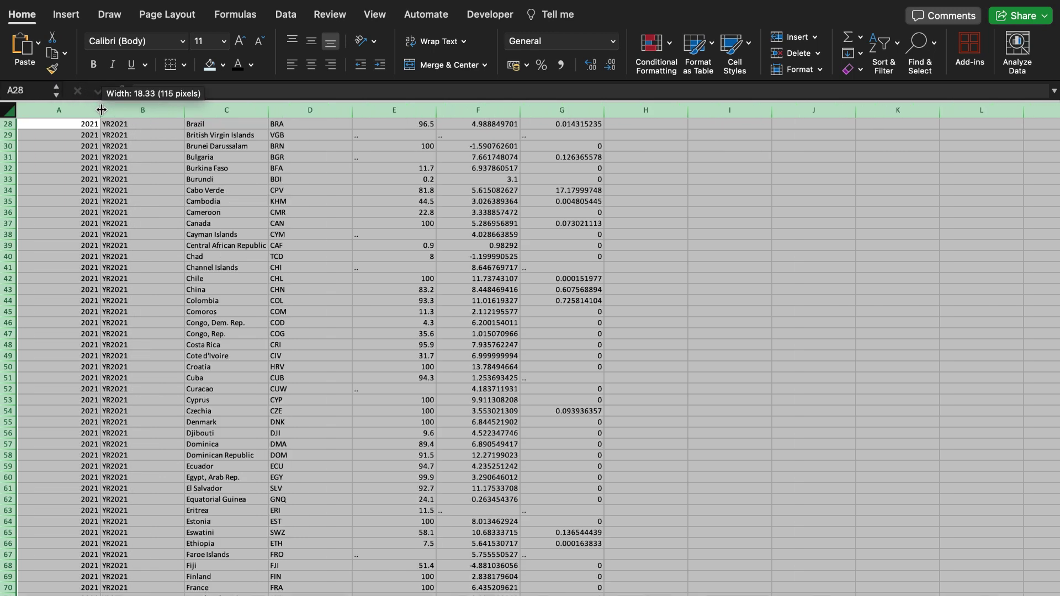
{"action": "left_click", "coordinate": [307, 235]}
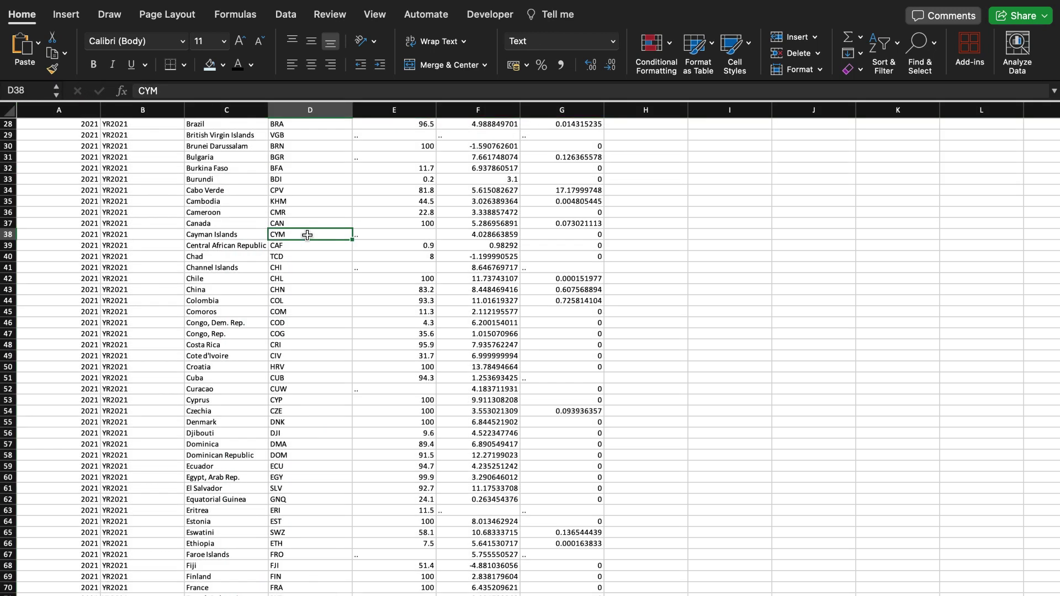
{"action": "left_click_drag", "start_coordinate": [269, 109], "coordinate": [299, 108]}
Make the header row (Time, Time Code, Country Name, series titles) bold
{"action": "scroll", "coordinate": [344, 203], "scroll_direction": "up", "scroll_amount": 9}
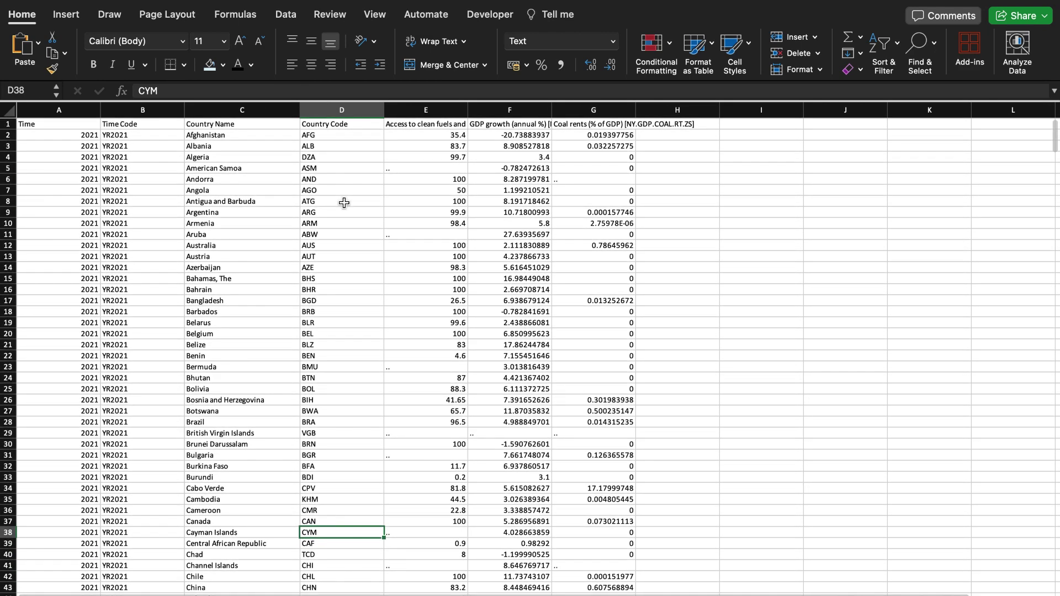
{"action": "left_click", "coordinate": [13, 124]}
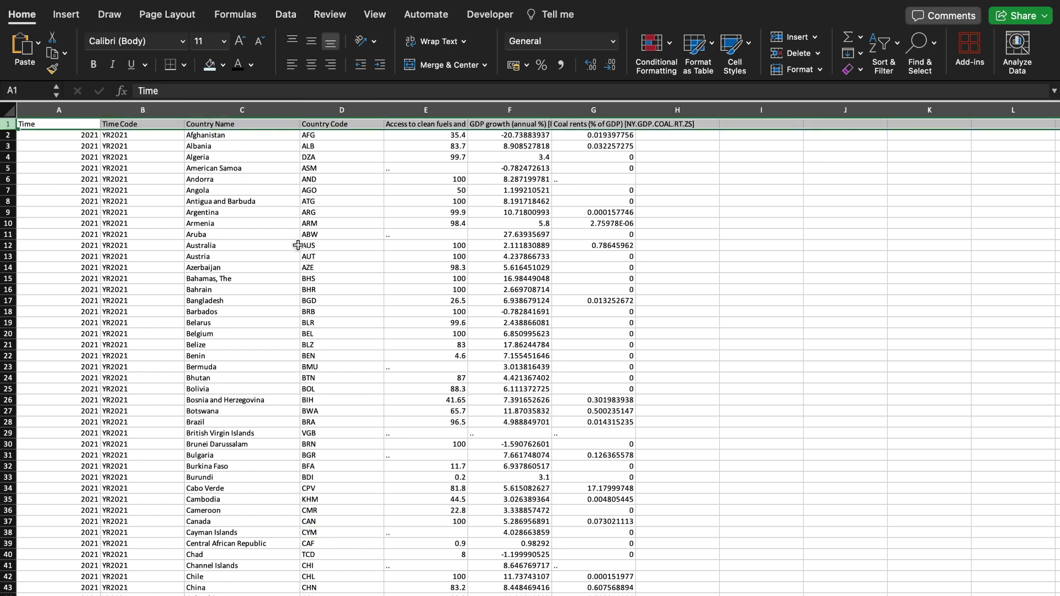
{"action": "left_click", "coordinate": [94, 65]}
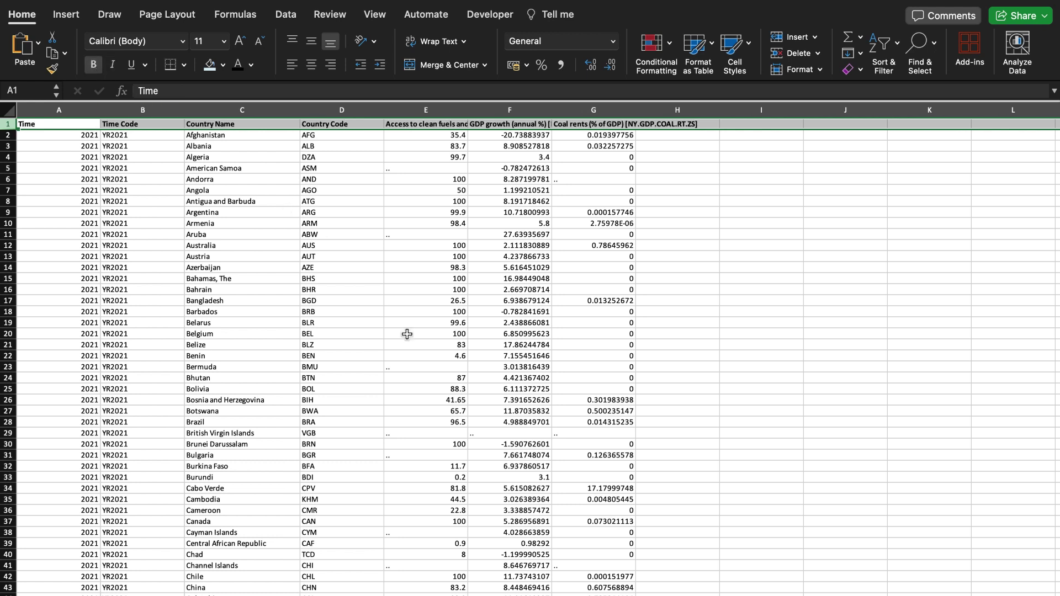
{"action": "scroll", "coordinate": [411, 446], "scroll_direction": "down", "scroll_amount": 12}
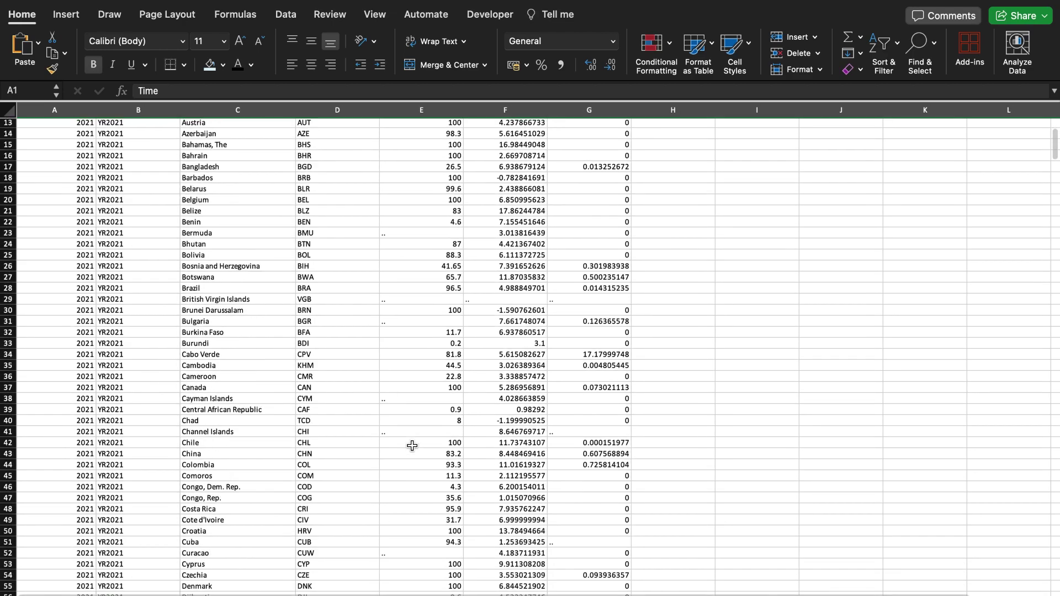
{"action": "scroll", "coordinate": [412, 445], "scroll_direction": "down", "scroll_amount": 20}
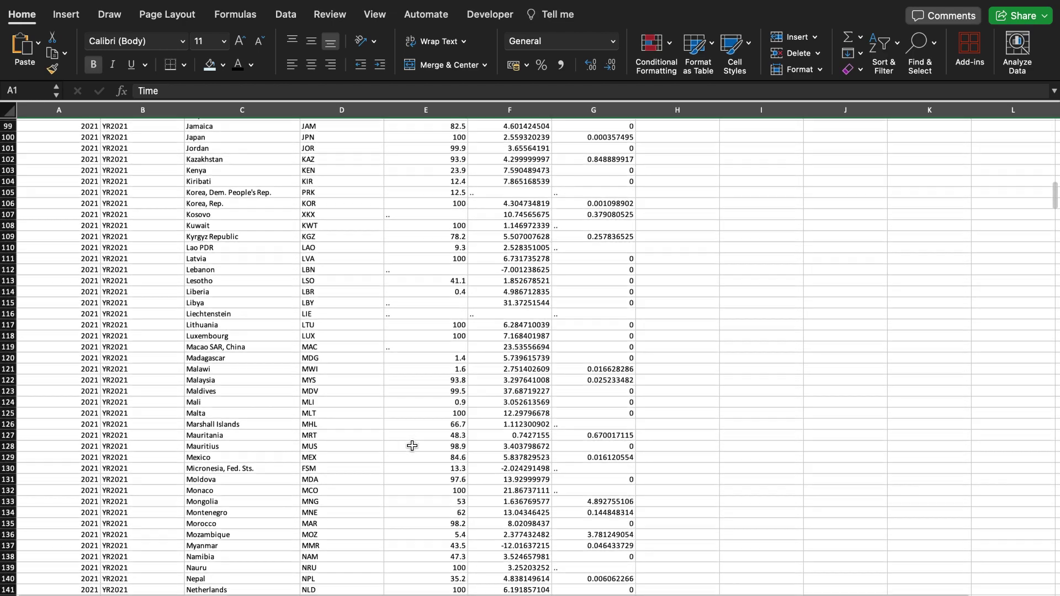
{"action": "scroll", "coordinate": [412, 445], "scroll_direction": "down", "scroll_amount": 20}
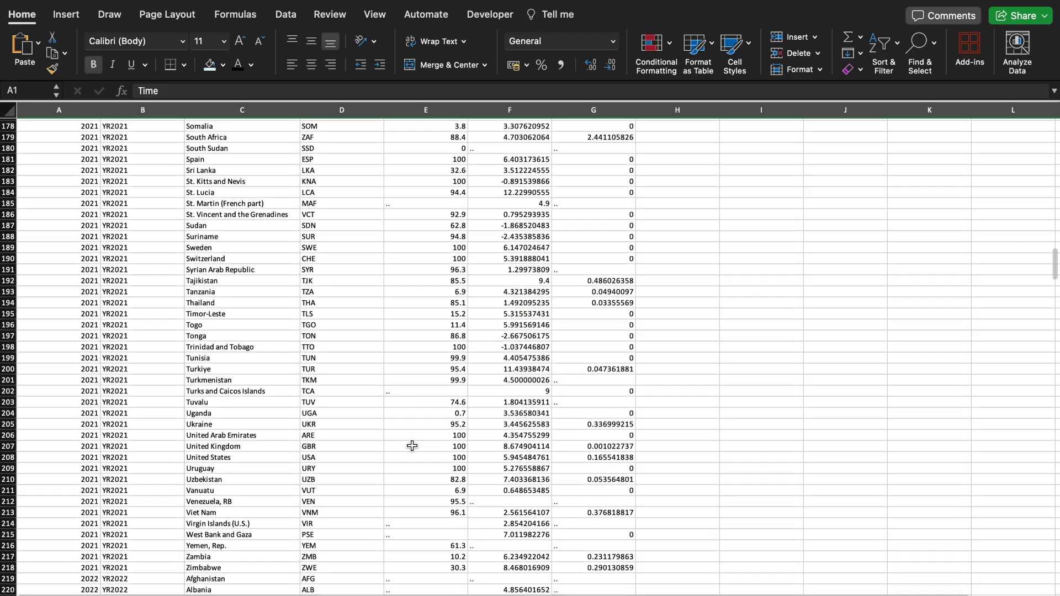
{"action": "scroll", "coordinate": [412, 445], "scroll_direction": "down", "scroll_amount": 2}
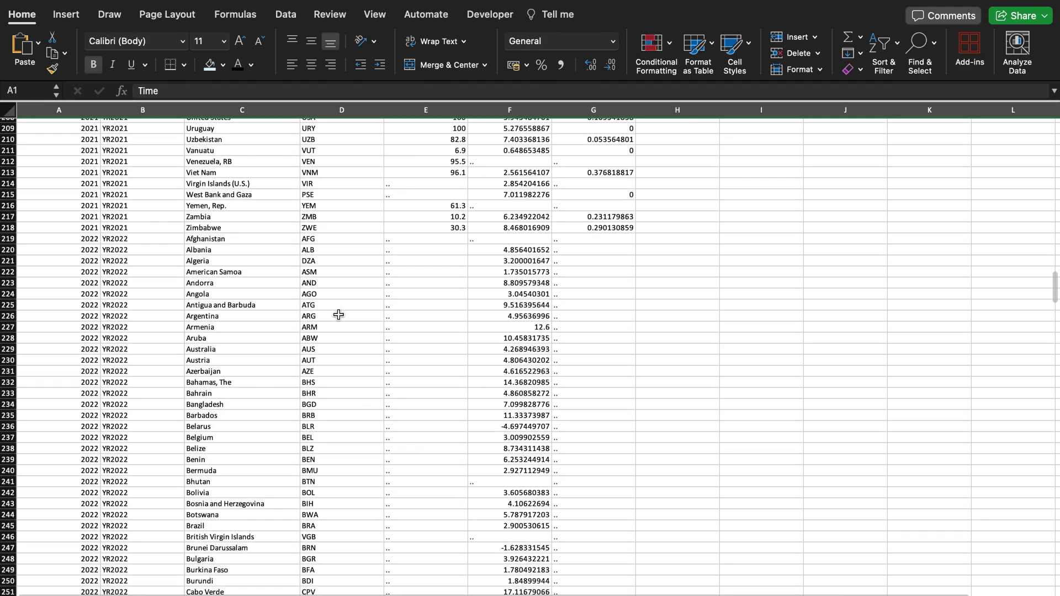
{"action": "left_click", "coordinate": [208, 244]}
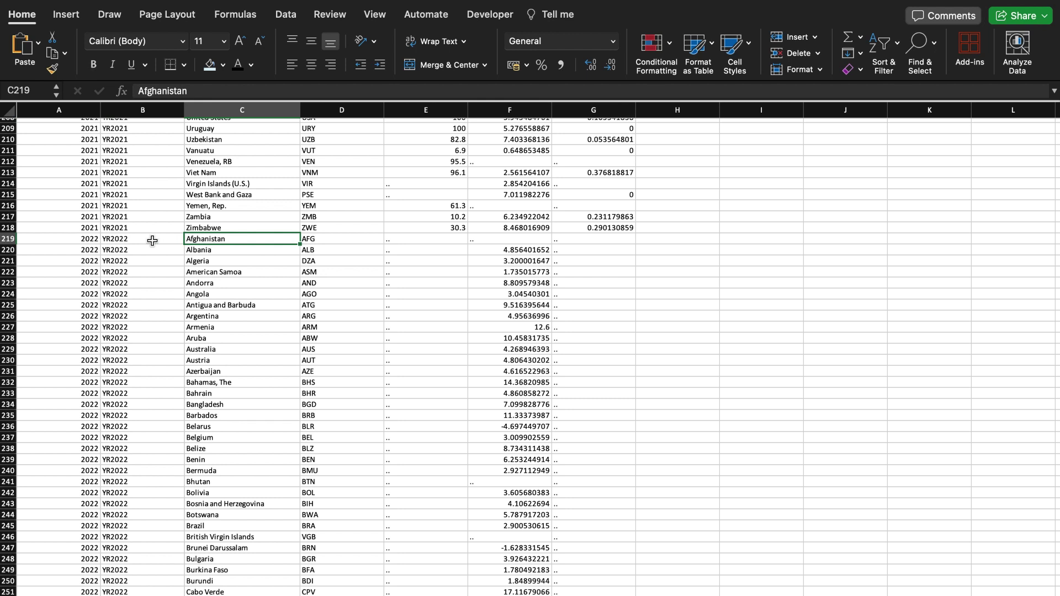
{"action": "left_click", "coordinate": [94, 239]}
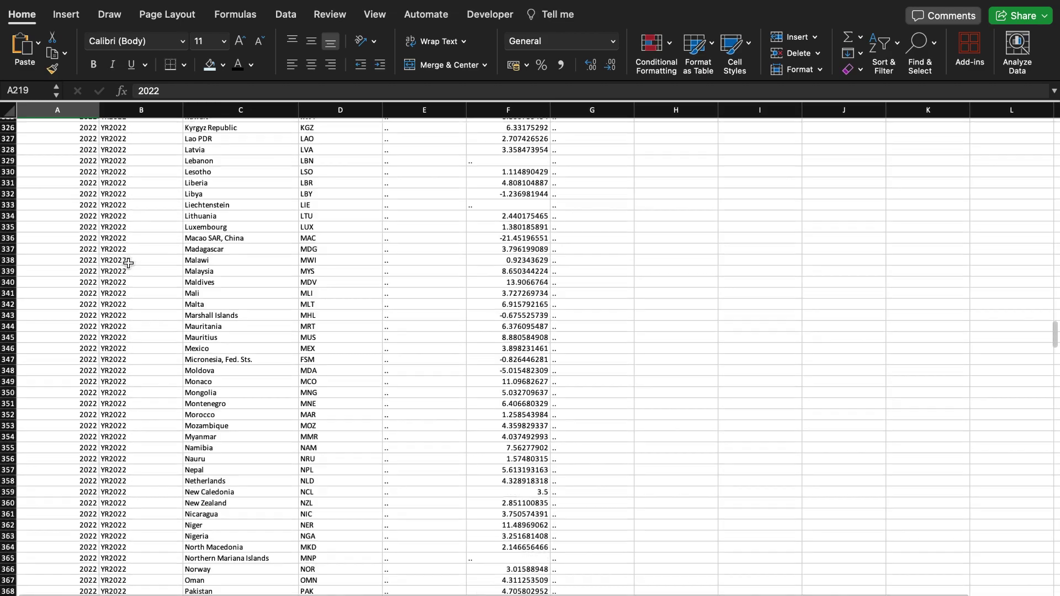
{"action": "scroll", "coordinate": [128, 263], "scroll_direction": "down", "scroll_amount": 20}
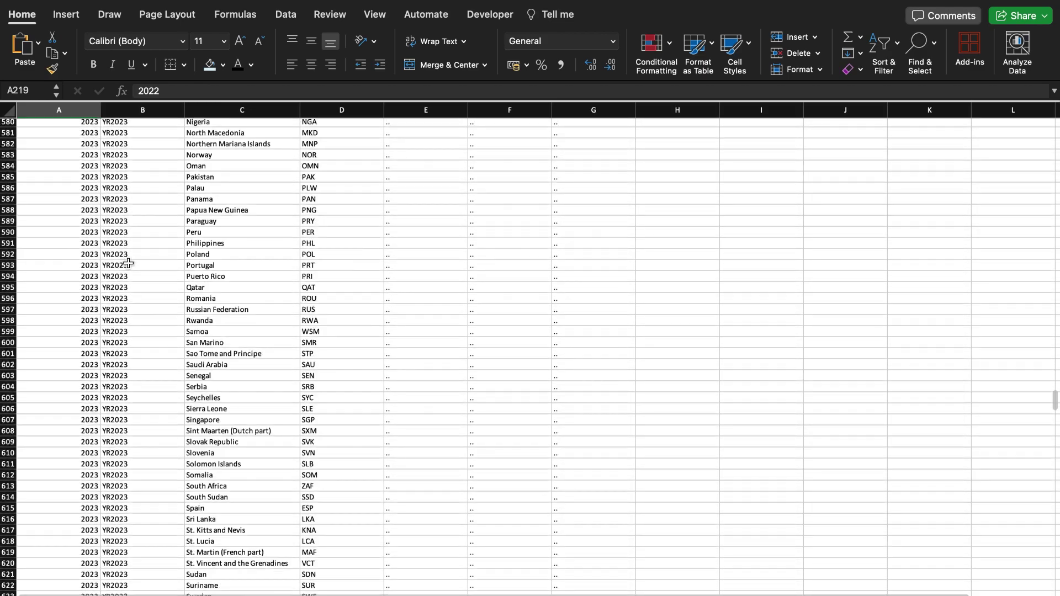
{"action": "scroll", "coordinate": [128, 263], "scroll_direction": "down", "scroll_amount": 2}
{"action": "scroll", "coordinate": [128, 263], "scroll_direction": "up", "scroll_amount": 18}
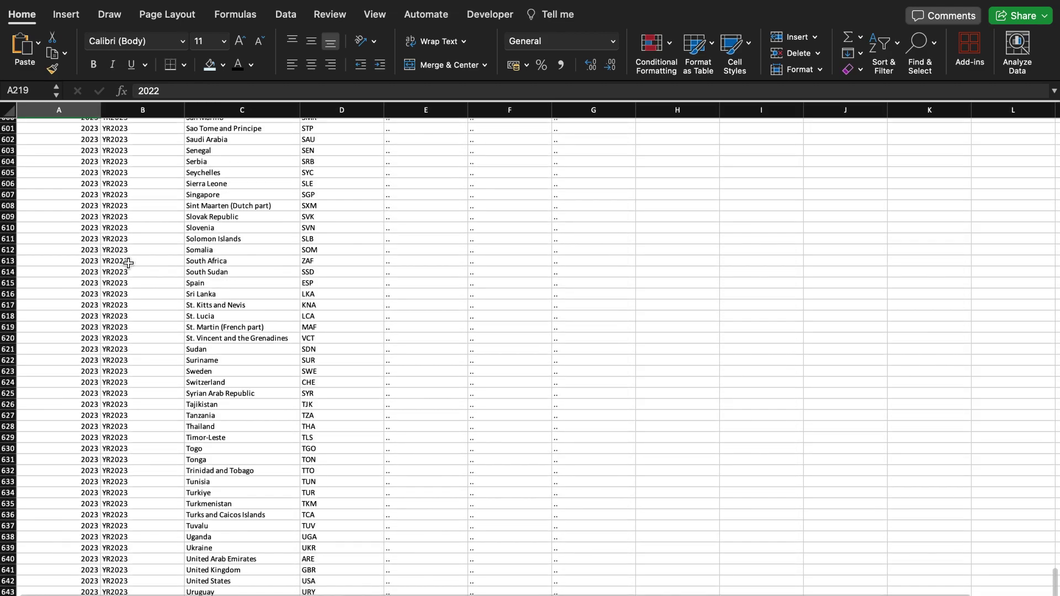
{"action": "scroll", "coordinate": [128, 263], "scroll_direction": "up", "scroll_amount": 9}
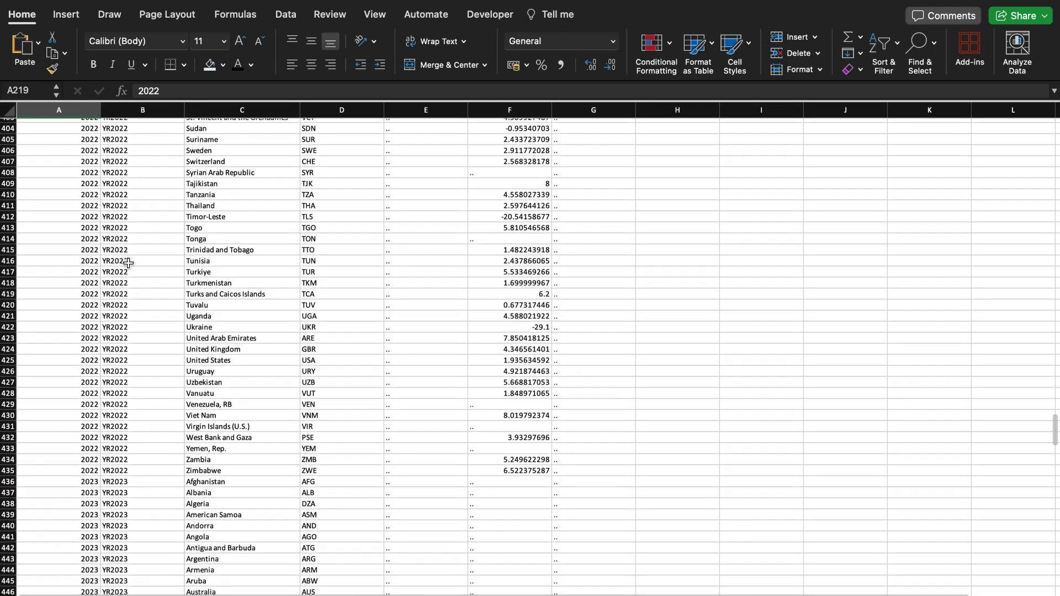
{"action": "scroll", "coordinate": [128, 264], "scroll_direction": "down", "scroll_amount": 2}
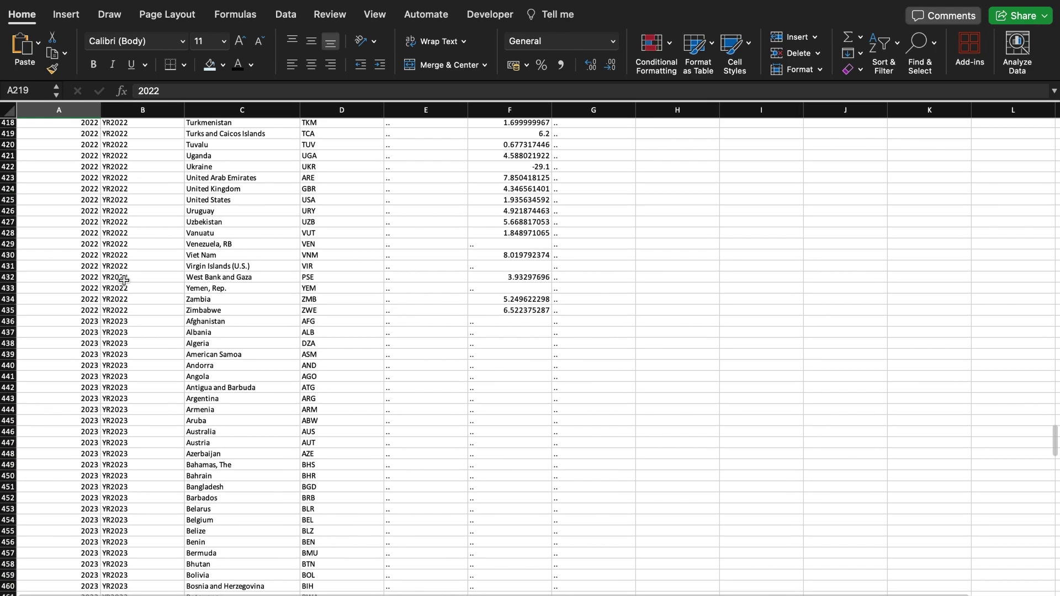
{"action": "left_click", "coordinate": [120, 321]}
{"action": "left_click", "coordinate": [197, 322]}
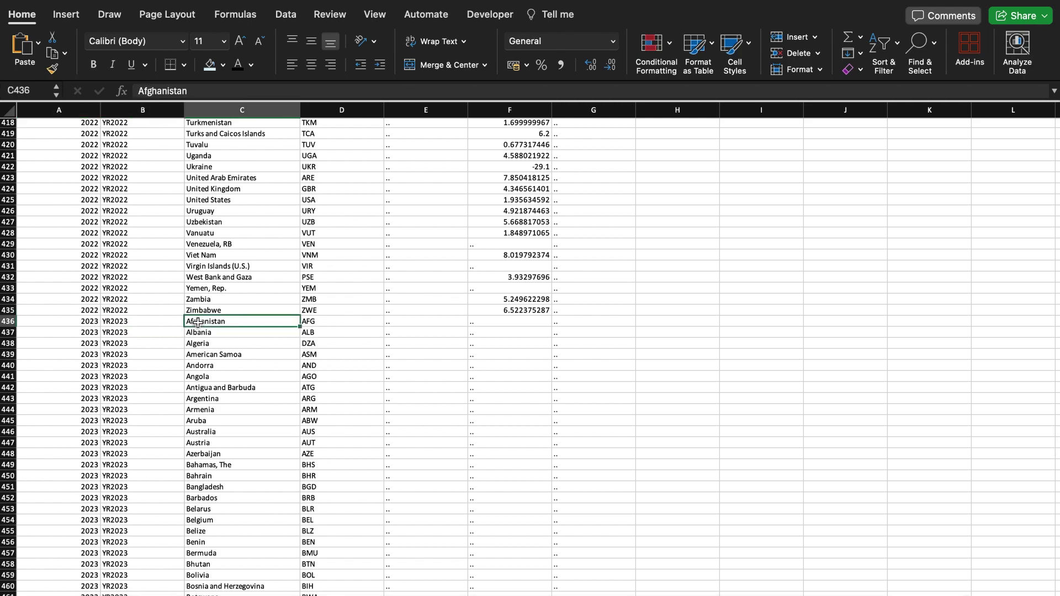
{"action": "scroll", "coordinate": [197, 322], "scroll_direction": "up", "scroll_amount": 20}
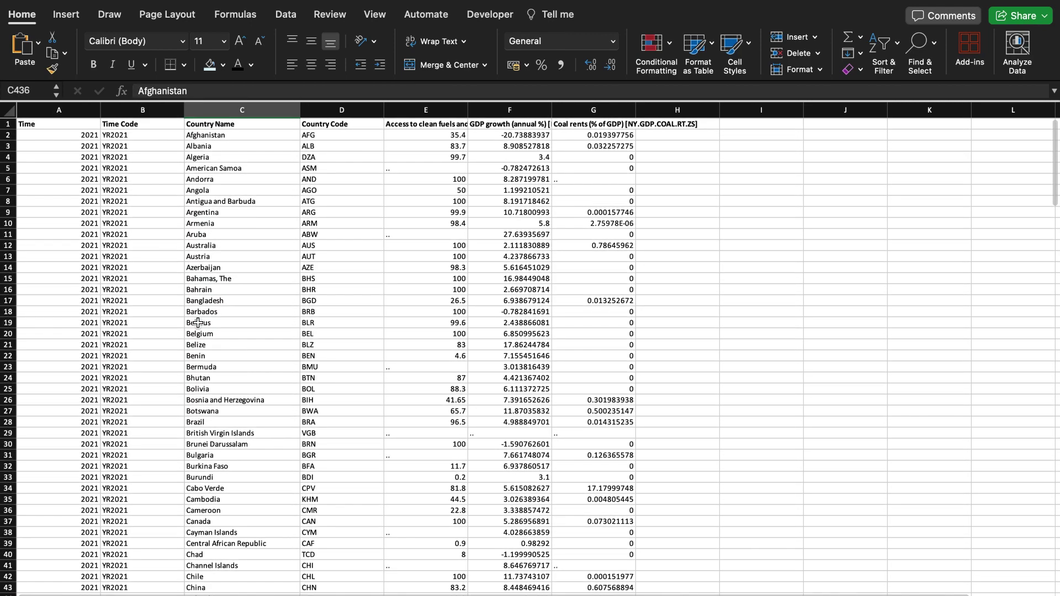
Rename the Time header in A1 to Year
{"action": "left_click", "coordinate": [61, 124]}
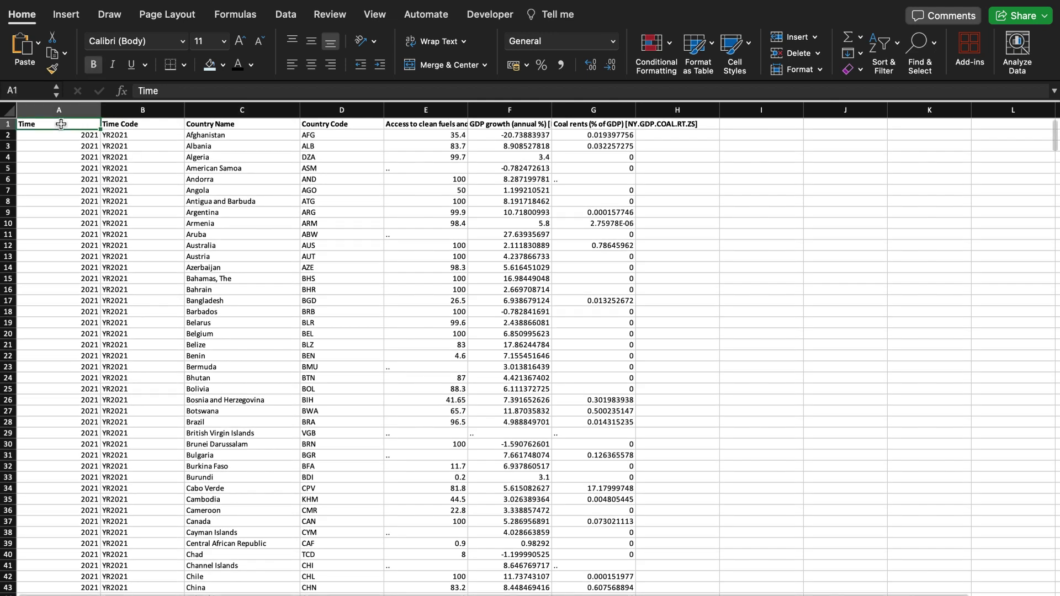
{"action": "double_click", "coordinate": [60, 124]}
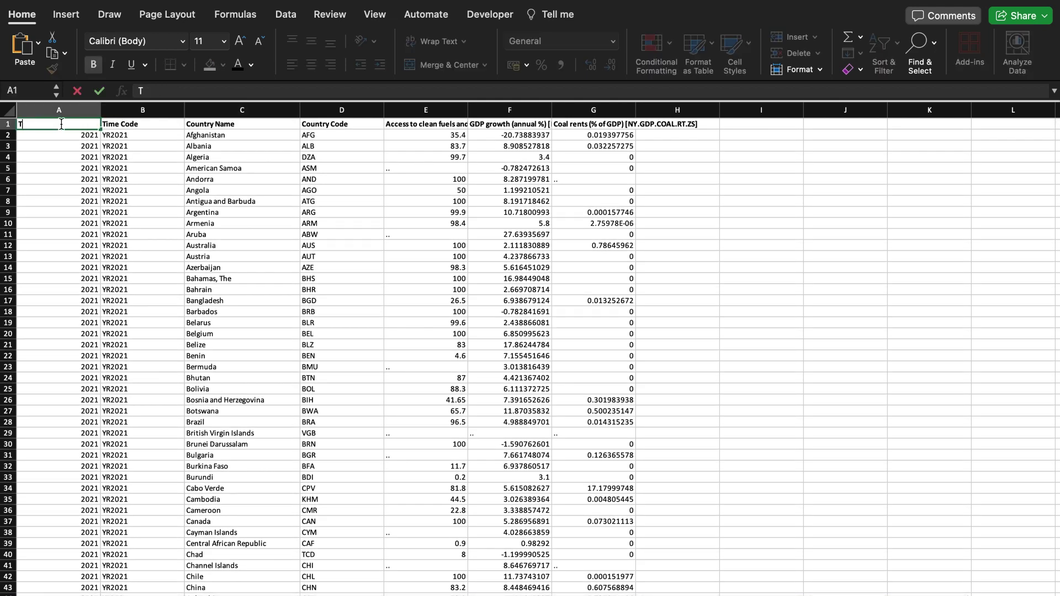
{"action": "type", "text": "Year"}
{"action": "key", "text": "Return"}
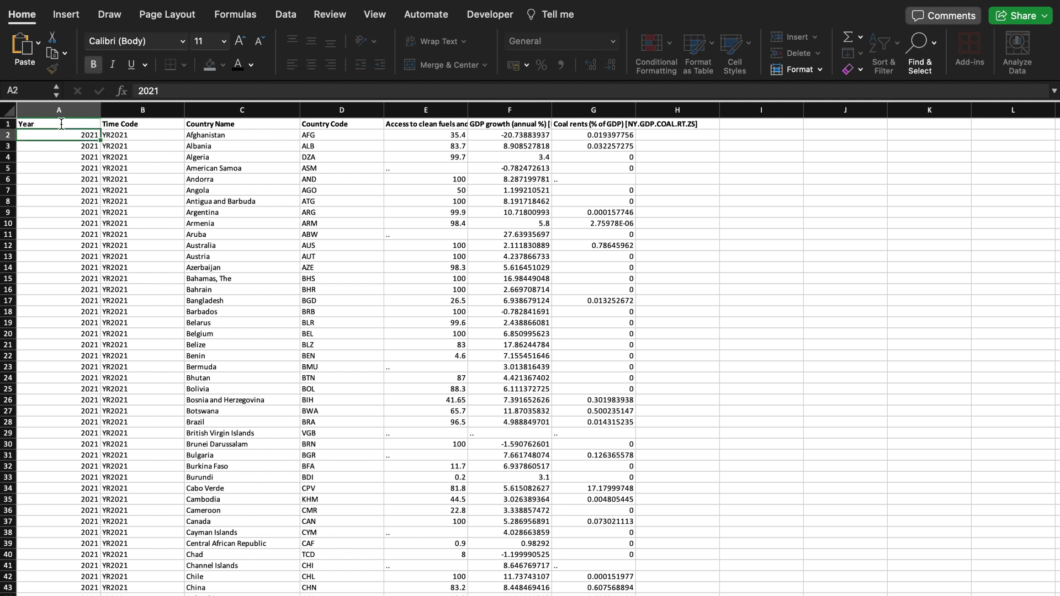
Delete the Time Code column
{"action": "left_click", "coordinate": [131, 114]}
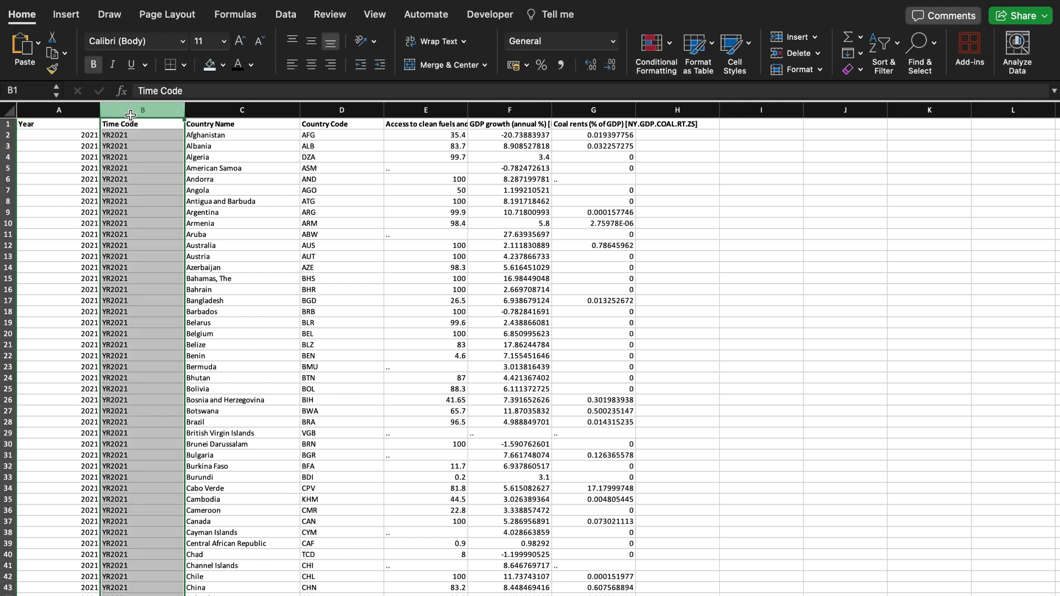
{"action": "right_click", "coordinate": [133, 114]}
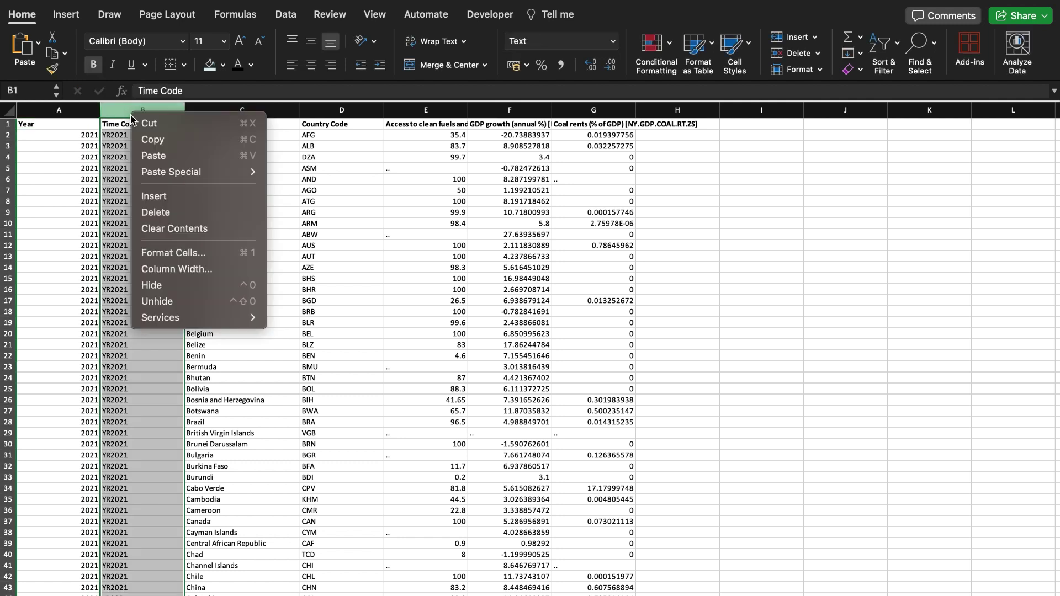
{"action": "left_click", "coordinate": [176, 215]}
Shorten the clean-fuels header to 'Access to clean fuels'
{"action": "left_click", "coordinate": [322, 124]}
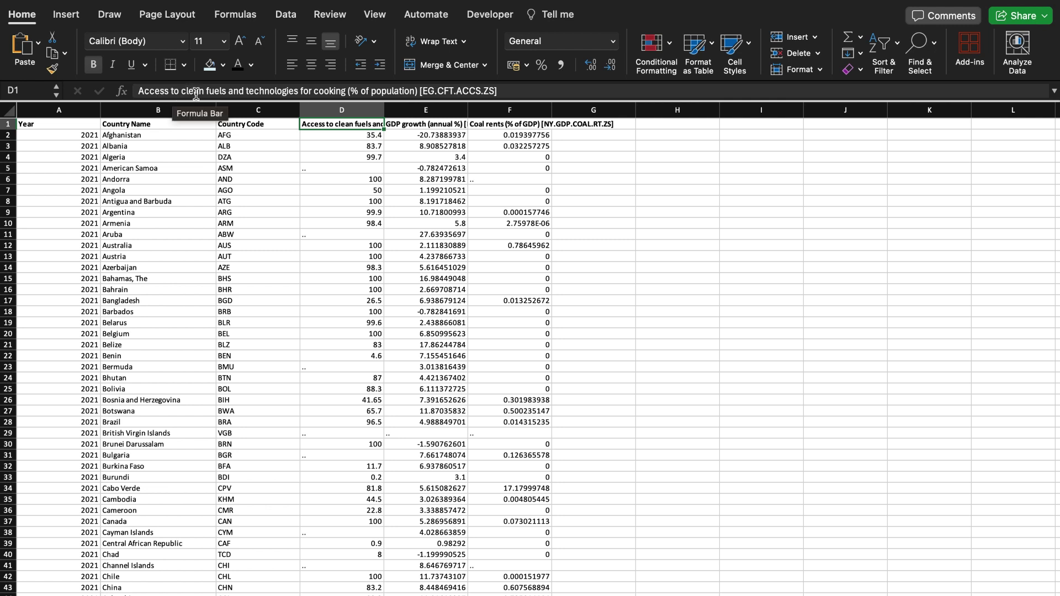
{"action": "left_click_drag", "start_coordinate": [226, 91], "coordinate": [571, 66]}
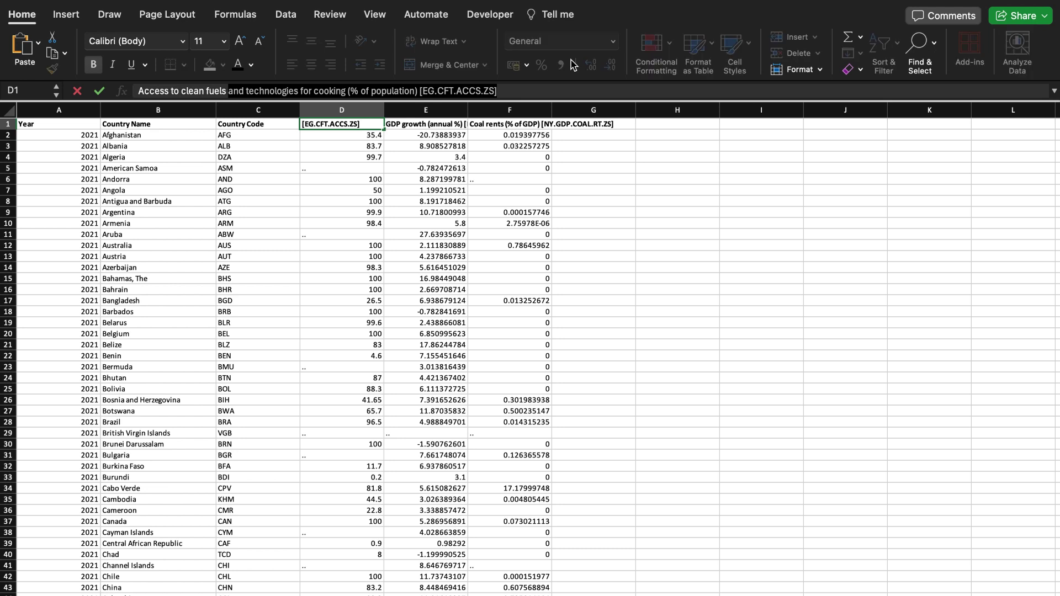
{"action": "key", "text": "BackSpace"}
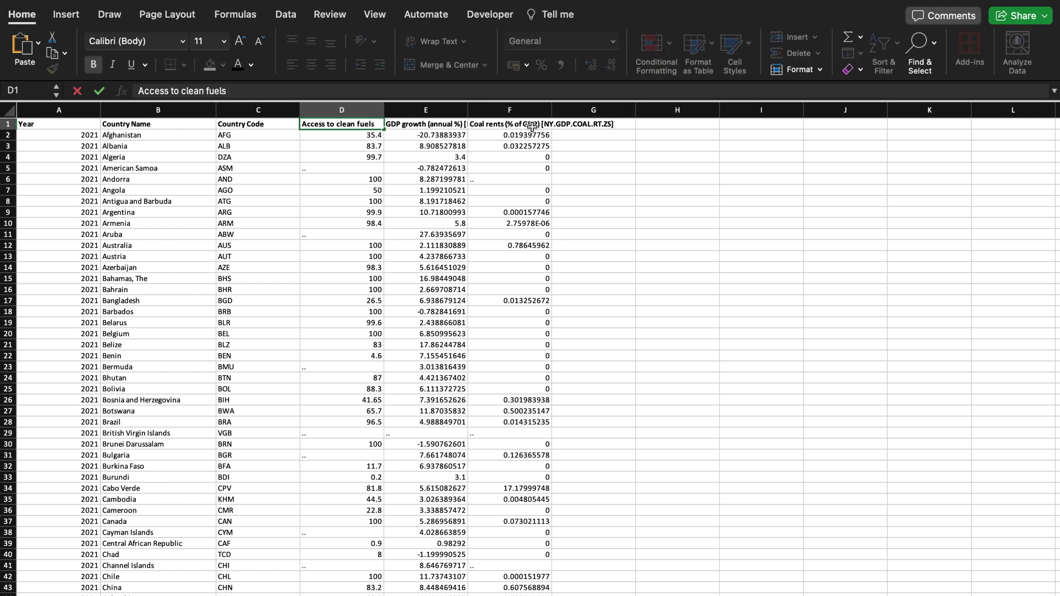
{"action": "left_click", "coordinate": [447, 122]}
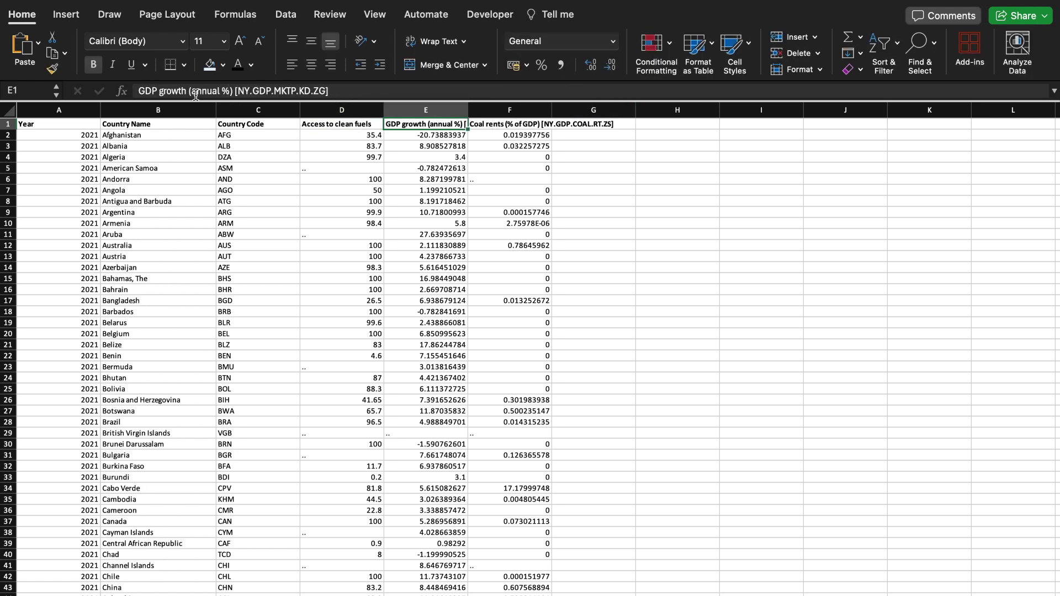
Strip the units and series code from the GDP growth header, making it 'GDPgrowth'
{"action": "left_click_drag", "start_coordinate": [184, 91], "coordinate": [442, 84]}
{"action": "key", "text": "BackSpace"}
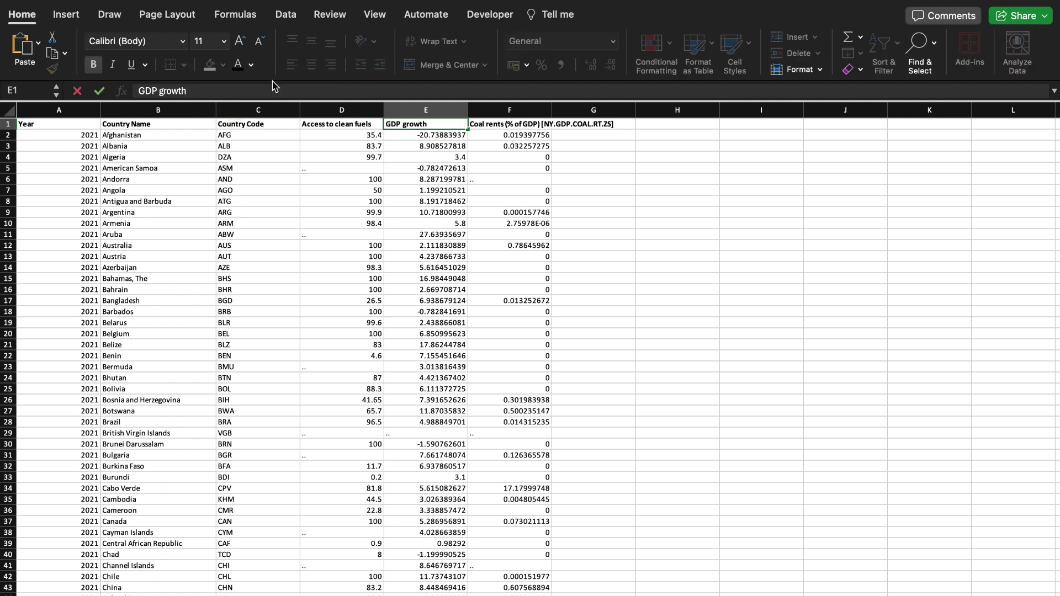
{"action": "left_click", "coordinate": [162, 89]}
{"action": "key", "text": "BackSpace"}
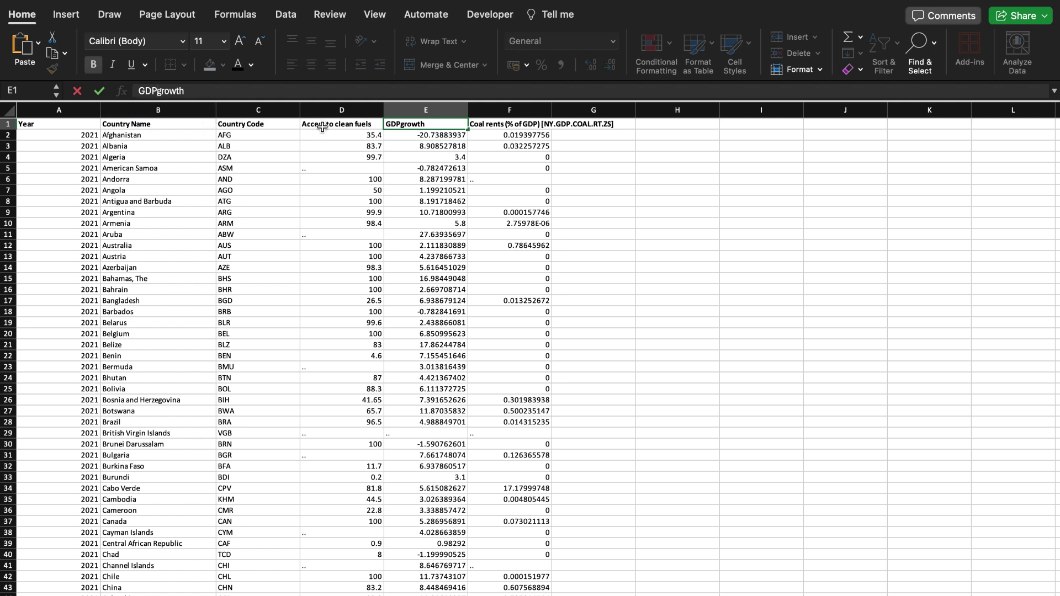